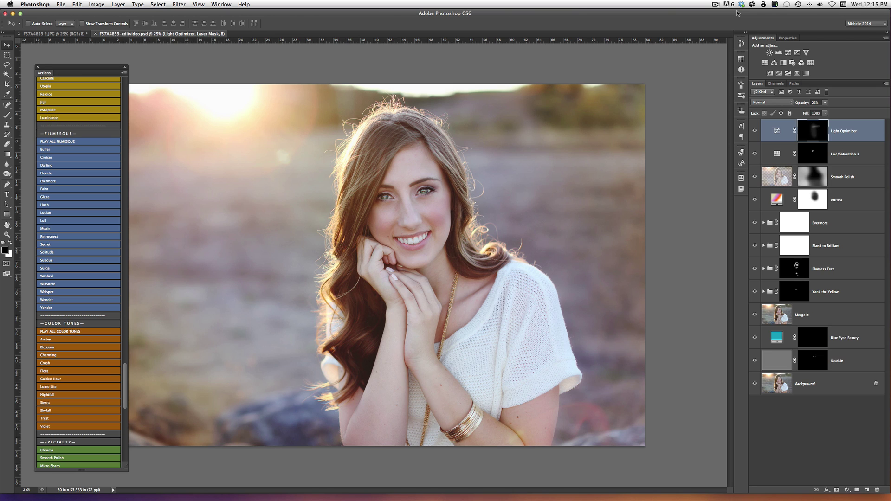
# - Compare the finished edit with the original by hiding every layer except Background and showing them all again
pyautogui.keyDown('alt'); pyautogui.click(755, 384); pyautogui.keyUp('alt')
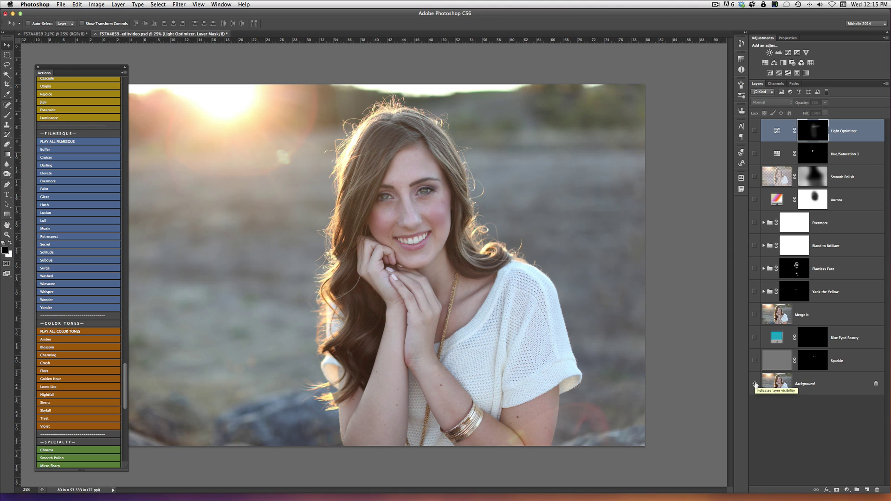
pyautogui.keyDown('alt'); pyautogui.click(755, 384); pyautogui.keyUp('alt')
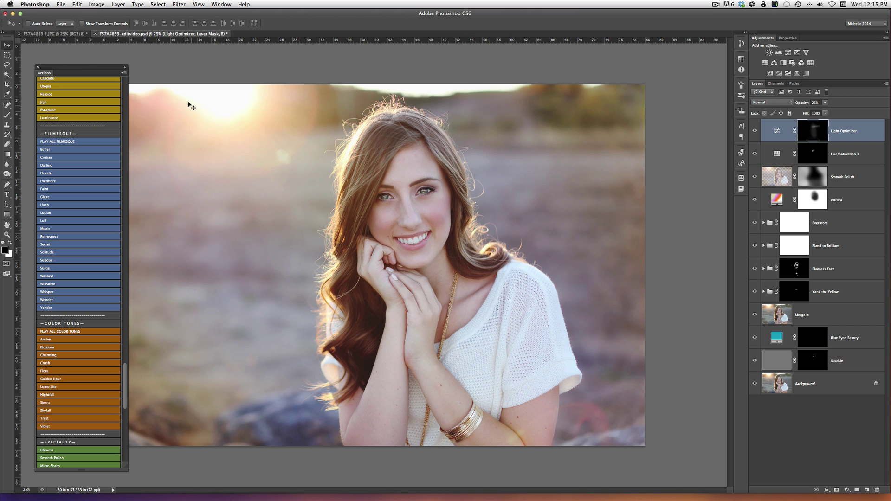
# - Switch to the document F57A4859 2.JPG and duplicate its Background layer
pyautogui.click(72, 35)
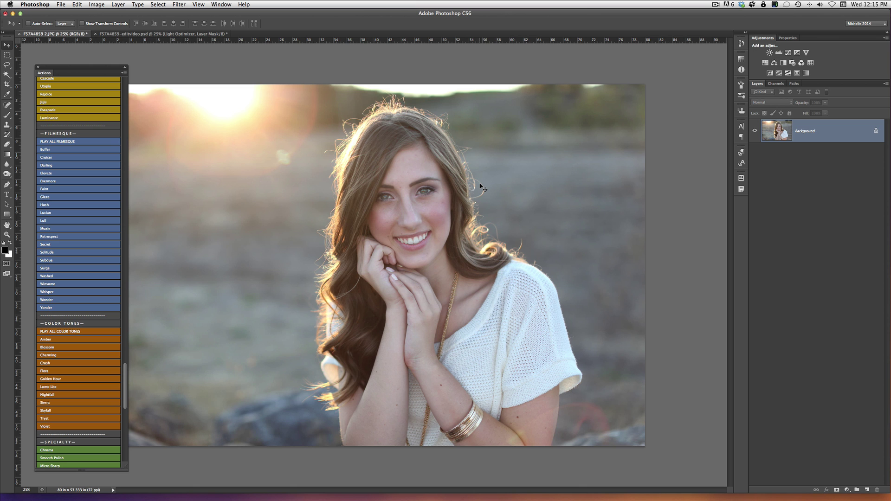
pyautogui.press('super+equal')
pyautogui.press('super+equal')
pyautogui.press('super+equal')
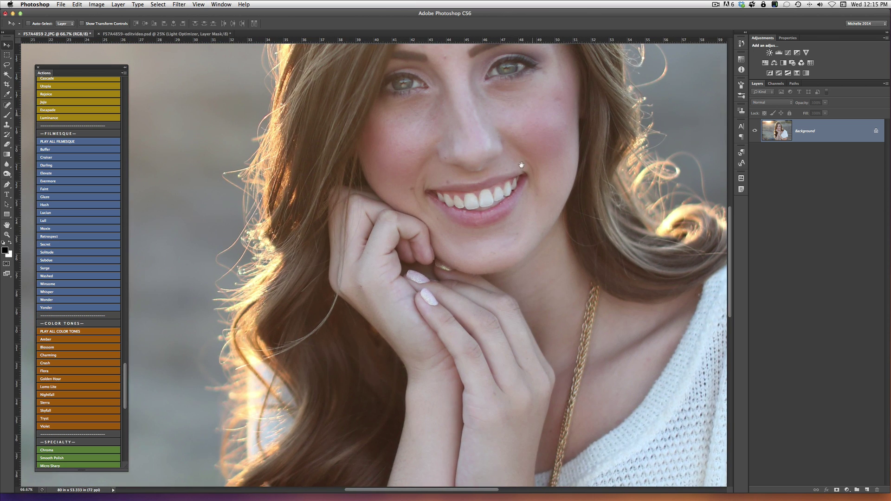
pyautogui.moveTo(521, 164); pyautogui.dragTo(513, 247)
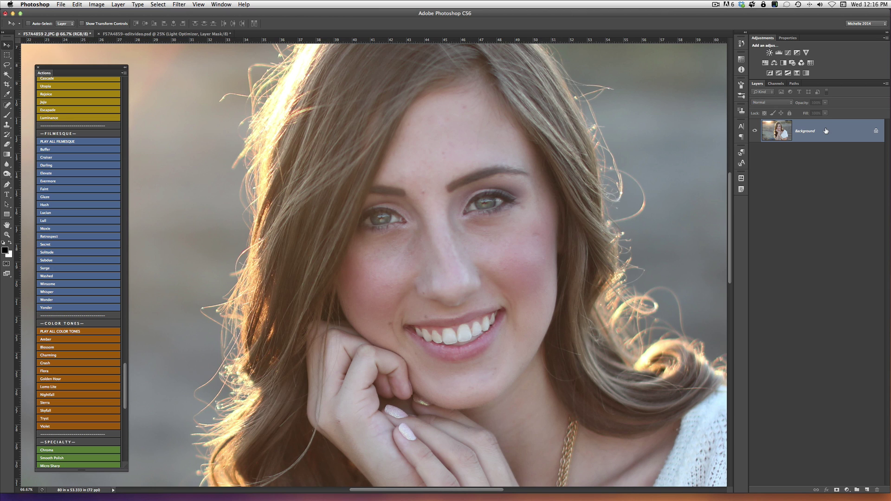
pyautogui.moveTo(825, 131); pyautogui.dragTo(869, 489)
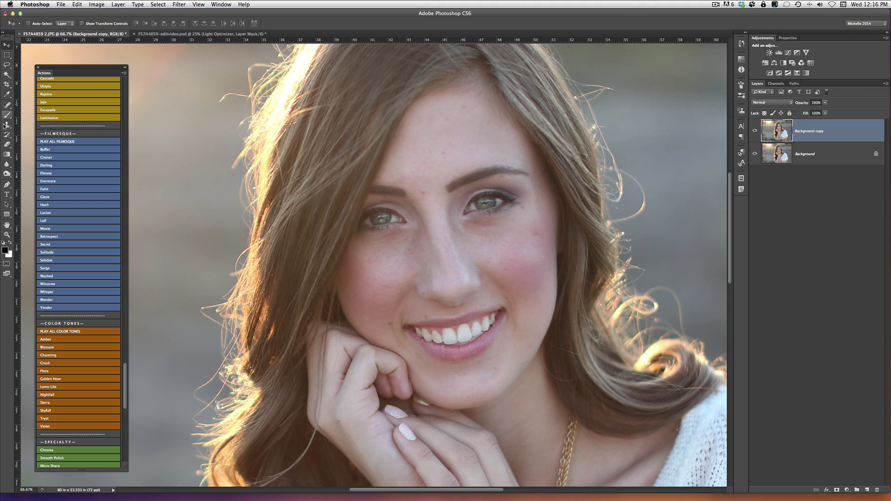
# - Remove the small flecks along the woman's lower lip using the Spot Healing Brush in Darken mode at size 10
pyautogui.click(8, 101)
pyautogui.click(9, 102)
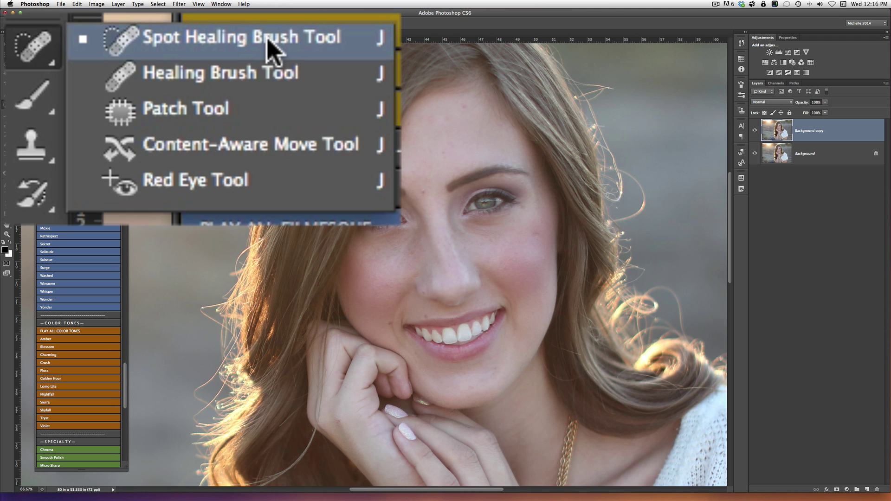
pyautogui.click(54, 105)
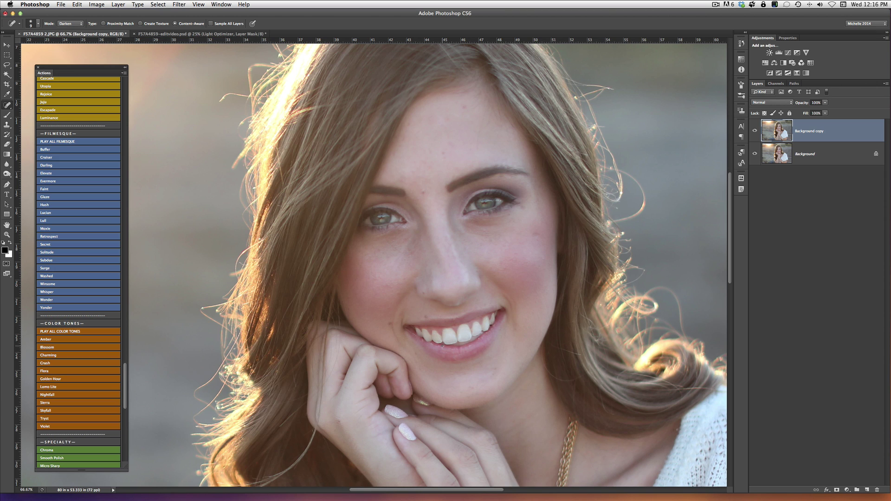
pyautogui.click(71, 25)
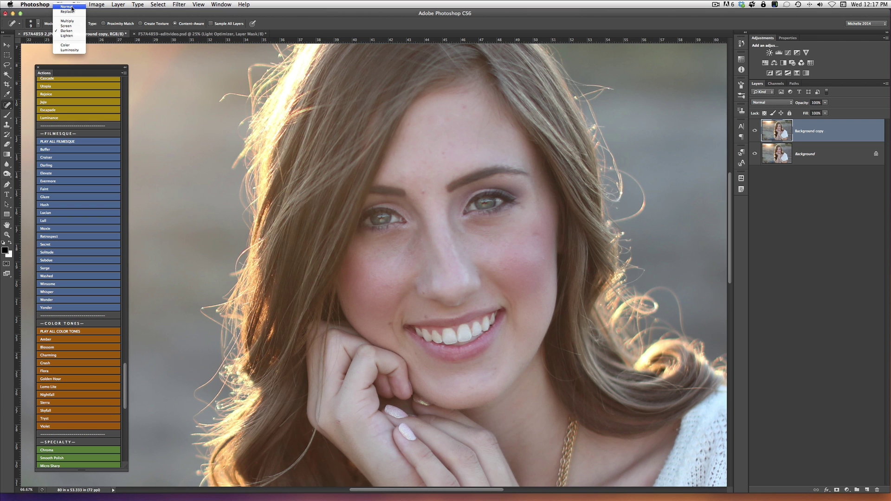
pyautogui.press('Escape')
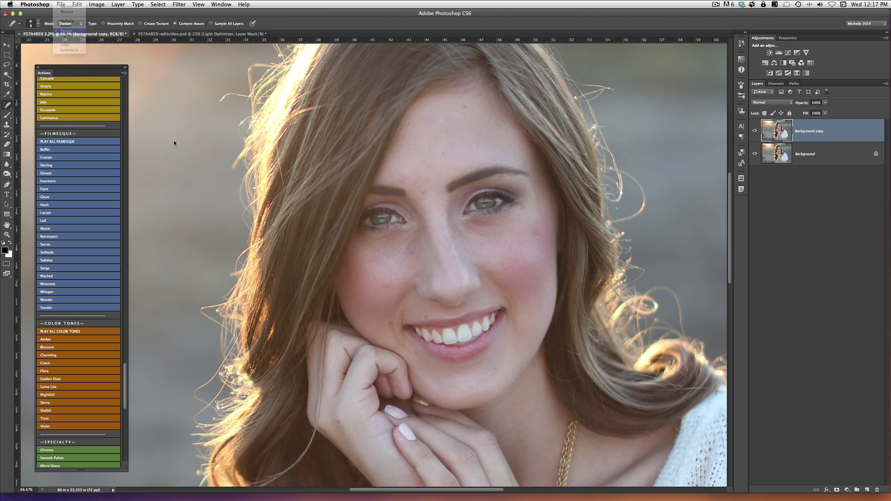
pyautogui.press('super+equal')
pyautogui.press('super+equal')
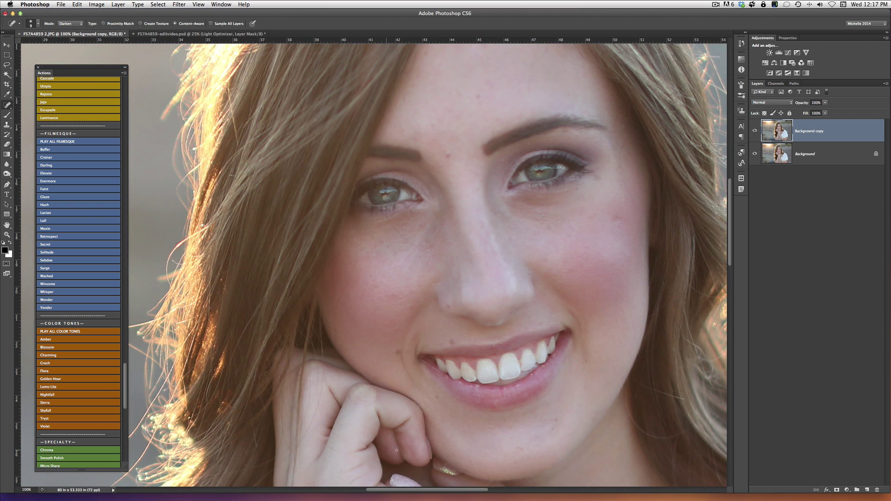
pyautogui.press(']')
pyautogui.press(']')
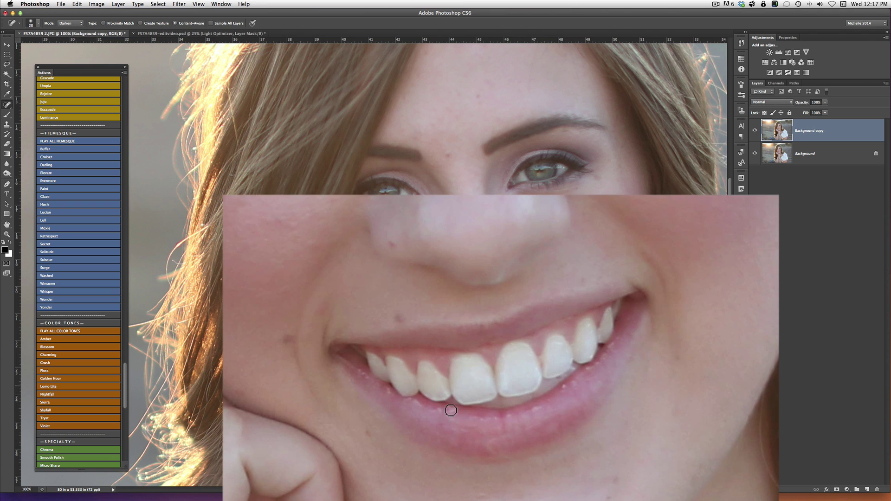
pyautogui.press('[')
pyautogui.press('[')
pyautogui.moveTo(354, 367); pyautogui.dragTo(368, 376)
pyautogui.moveTo(544, 404); pyautogui.dragTo(531, 413)
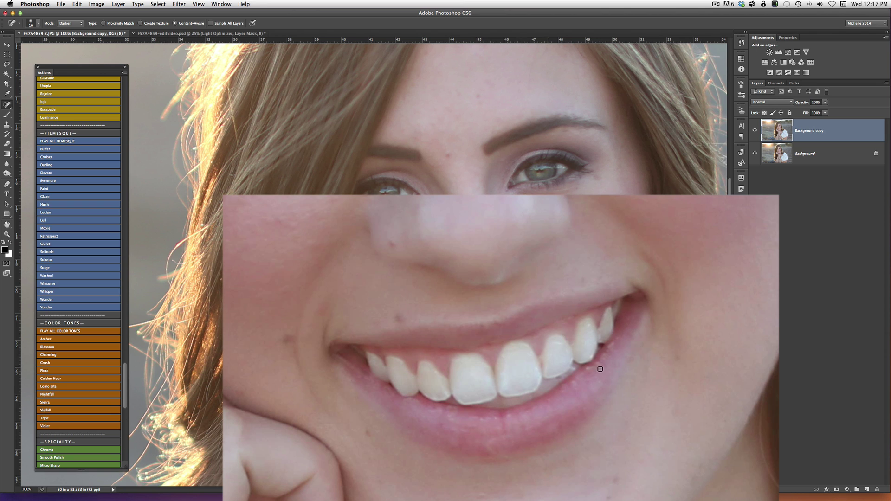
pyautogui.click(490, 417)
pyautogui.click(583, 371)
pyautogui.moveTo(606, 354); pyautogui.dragTo(590, 365)
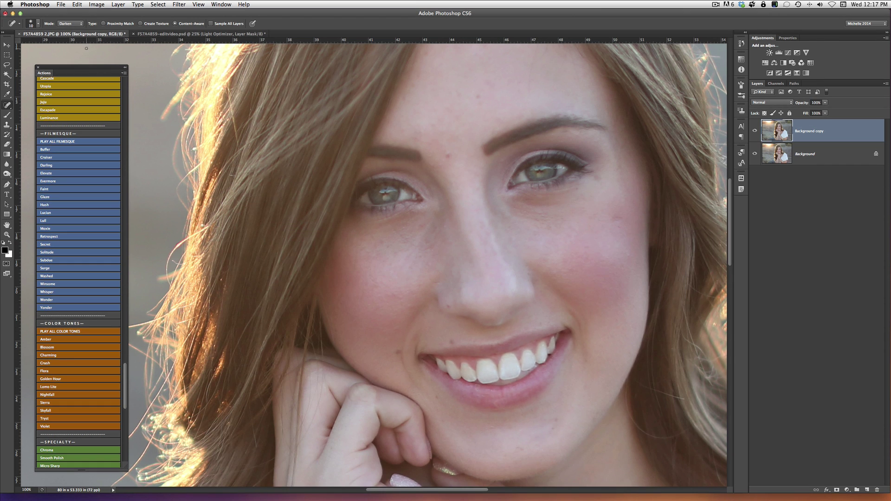
# - Set the healing mode to Lighten and heal the dark lines and spots below the woman's hair-side eye and on that cheek
pyautogui.click(71, 23)
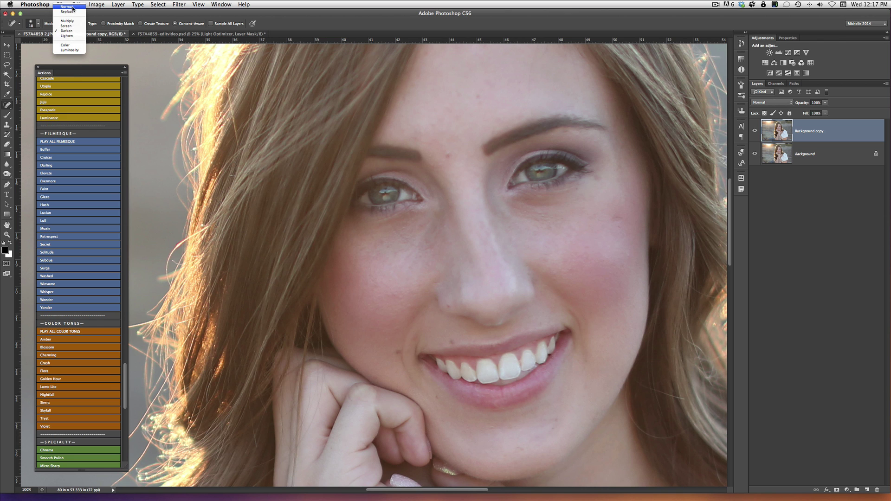
pyautogui.click(66, 36)
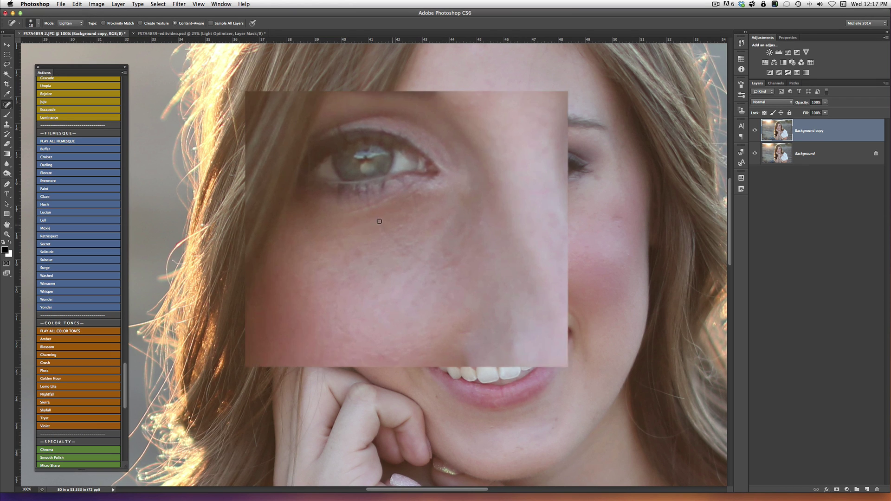
pyautogui.moveTo(354, 199); pyautogui.dragTo(424, 272)
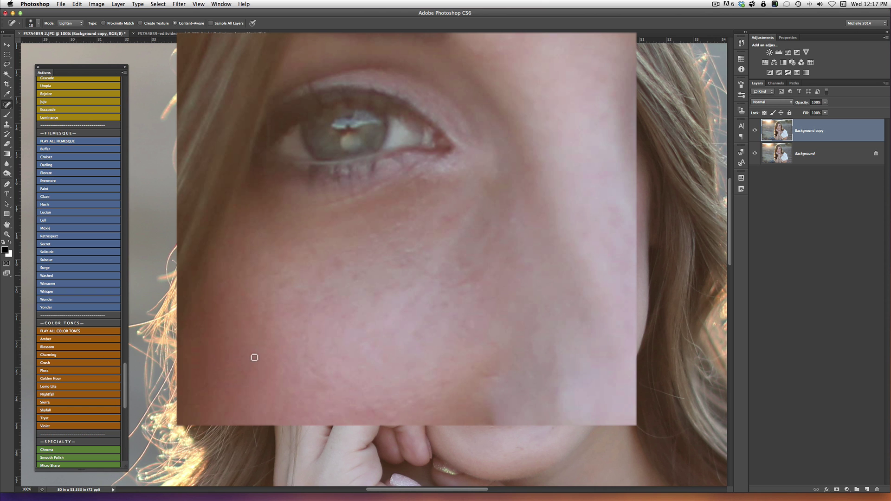
pyautogui.moveTo(266, 314); pyautogui.dragTo(254, 354)
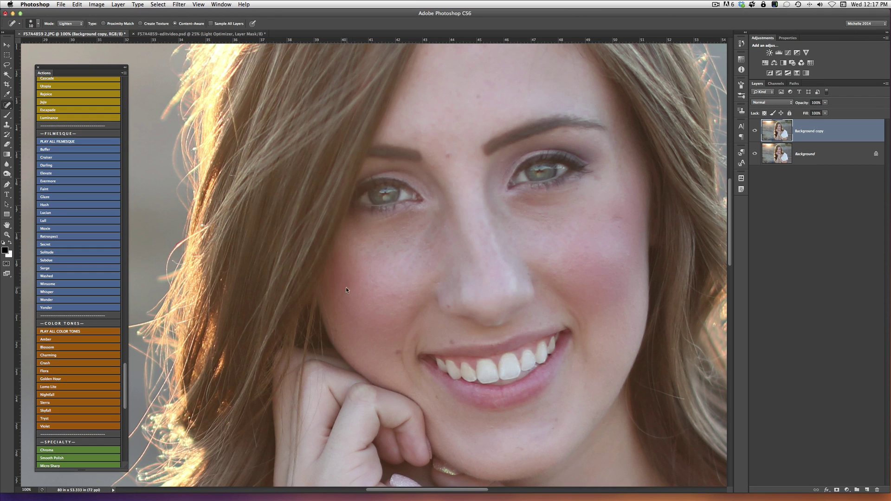
pyautogui.moveTo(346, 288); pyautogui.dragTo(336, 301)
pyautogui.moveTo(356, 252); pyautogui.dragTo(354, 258)
pyautogui.moveTo(398, 233)
pyautogui.mouseDown()
pyautogui.moveTo(416, 247)
pyautogui.moveTo(404, 240)
pyautogui.mouseUp()
pyautogui.moveTo(346, 286); pyautogui.dragTo(338, 299)
# - Set the healing mode to Normal and remove the remaining blemishes on both cheeks with an enlarged brush
pyautogui.click(68, 23)
pyautogui.click(67, 7)
pyautogui.click(341, 297)
pyautogui.moveTo(347, 283); pyautogui.dragTo(346, 286)
pyautogui.press(']')
pyautogui.press(']')
pyautogui.click(618, 209)
# - Heal the spots on the forehead, between the eyebrows, below the mouth corner, beside the nose and near the outer eye corner
pyautogui.press('[')
pyautogui.click(480, 98)
pyautogui.click(447, 156)
pyautogui.press('[')
pyautogui.click(439, 398)
pyautogui.click(447, 307)
pyautogui.moveTo(524, 90); pyautogui.dragTo(517, 114)
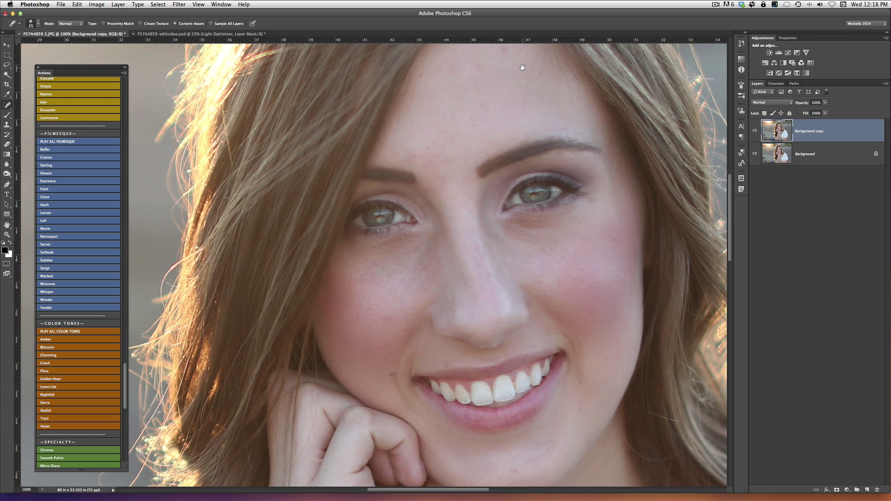
pyautogui.moveTo(521, 66); pyautogui.dragTo(513, 102)
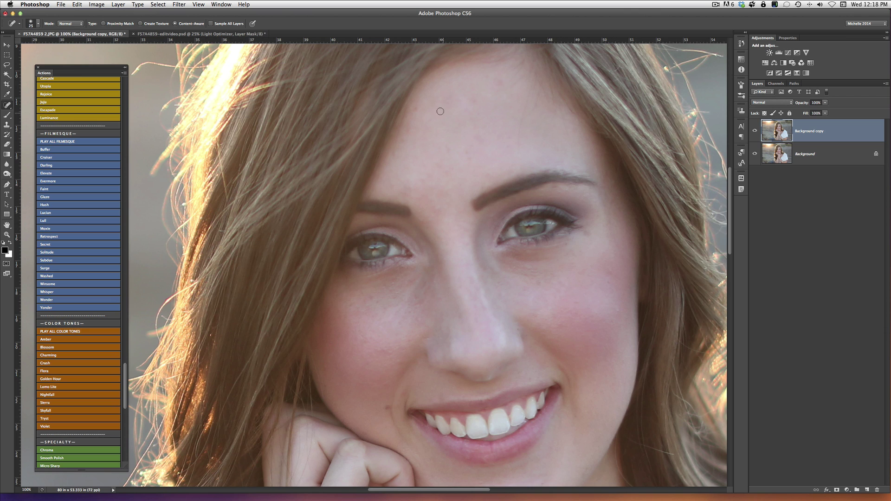
pyautogui.click(587, 235)
# - Search ActionFire for "spark" and run the Sparkle action from M K HeART & Soul
pyautogui.press('F1')
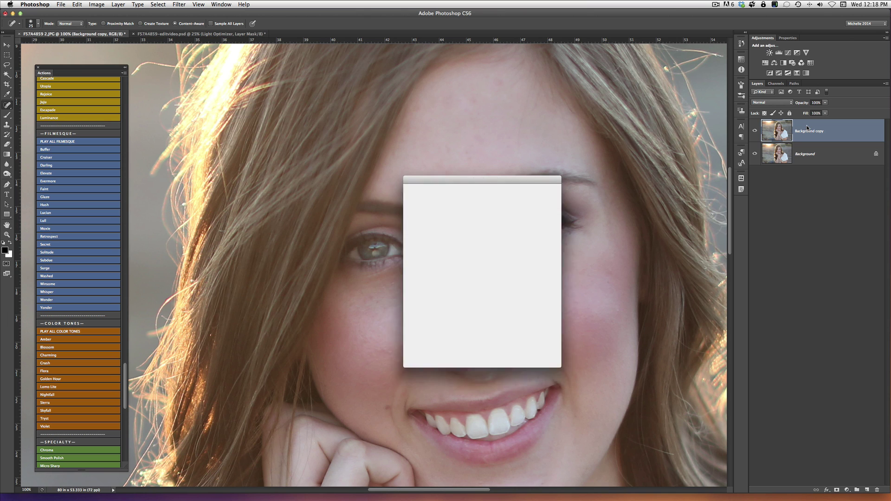
pyautogui.write('spark')
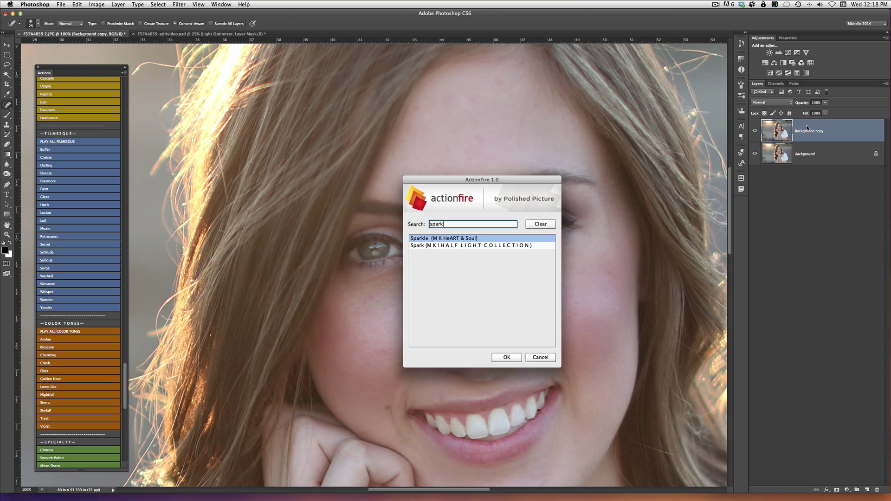
pyautogui.press('Return')
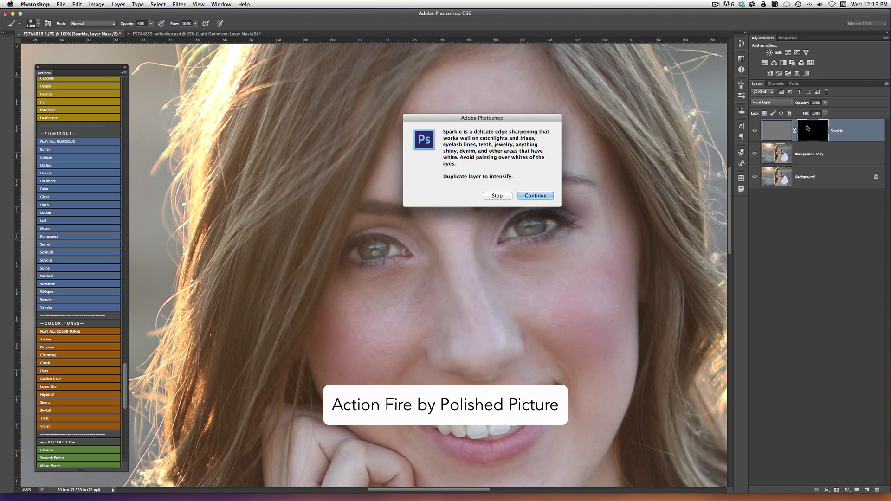
pyautogui.click(527, 195)
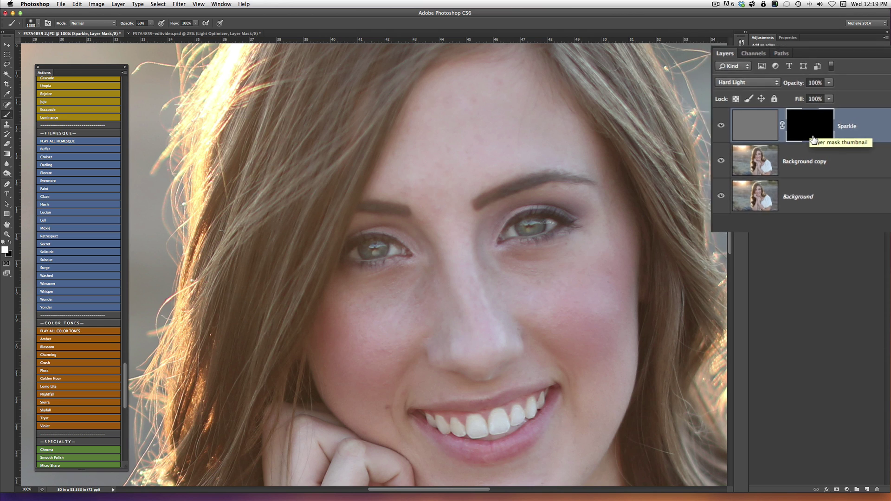
# - Paint white at 50% opacity on the Sparkle layer mask over the eye nearest the hair, using a much smaller brush
pyautogui.click(814, 138)
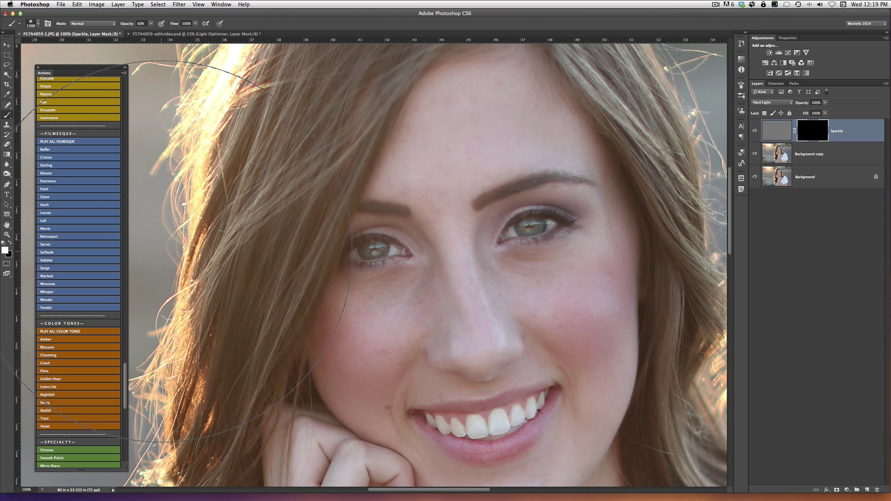
pyautogui.press('[')
pyautogui.press('[')
pyautogui.press('[')
pyautogui.press('[')
pyautogui.press('[')
pyautogui.press('[')
pyautogui.press('[')
pyautogui.press('[')
pyautogui.press('[')
pyautogui.press('[')
pyautogui.press('[')
pyautogui.press('[')
pyautogui.press('[')
pyautogui.press('[')
pyautogui.press('[')
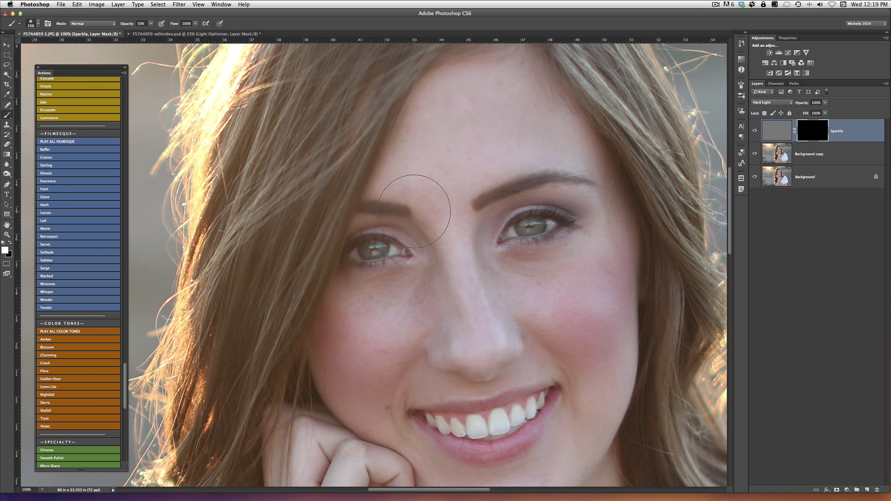
pyautogui.press('[')
pyautogui.press('[')
pyautogui.moveTo(359, 248)
pyautogui.mouseDown()
pyautogui.moveTo(388, 251)
pyautogui.moveTo(364, 250)
pyautogui.mouseUp()
# - Reveal Sparkle over the other eye, undoing the first stroke and repainting the iris with a size 45 brush
pyautogui.moveTo(571, 228)
pyautogui.mouseDown()
pyautogui.moveTo(512, 223)
pyautogui.moveTo(583, 218)
pyautogui.moveTo(529, 227)
pyautogui.mouseUp()
pyautogui.hotkey('ctrl', 'z')
pyautogui.press('[')
pyautogui.press('[')
pyautogui.press('[')
pyautogui.press('[')
pyautogui.press('[')
pyautogui.moveTo(552, 213)
pyautogui.mouseDown()
pyautogui.moveTo(525, 231)
pyautogui.moveTo(537, 227)
pyautogui.mouseUp()
# - Run the Blue Eyed Beauty action and paint its mask over both irises with a size 30 white brush at 5% opacity
pyautogui.hotkey('ctrl', 'space')
pyautogui.write('blue')
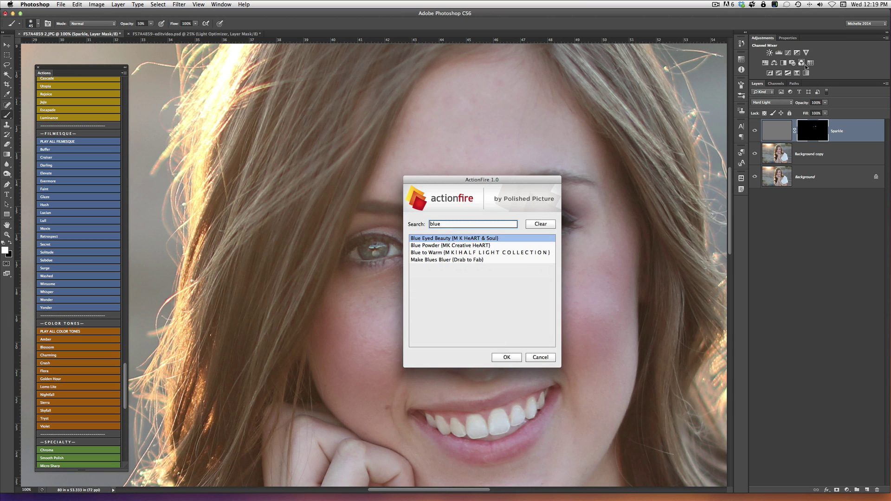
pyautogui.click(507, 357)
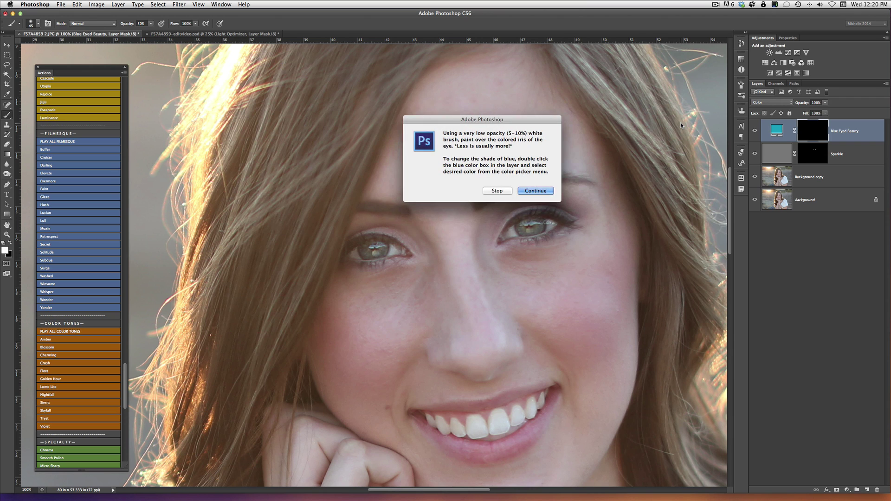
pyautogui.click(535, 192)
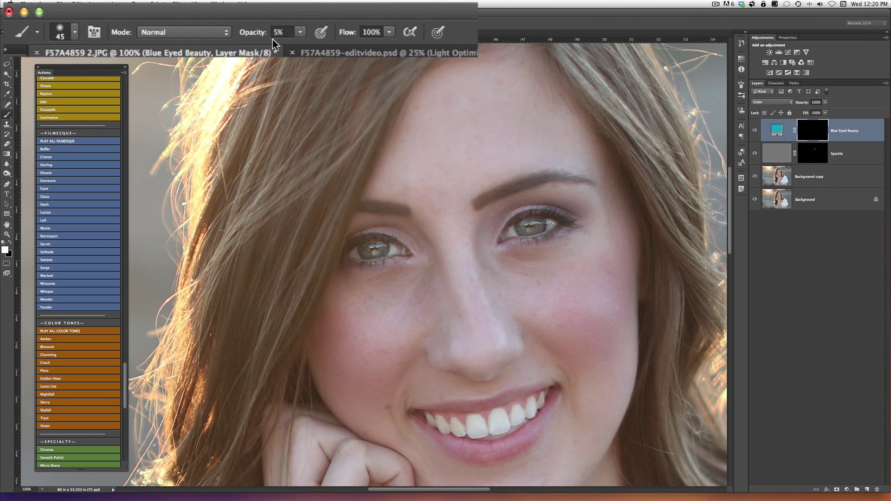
pyautogui.press('[')
pyautogui.press('[')
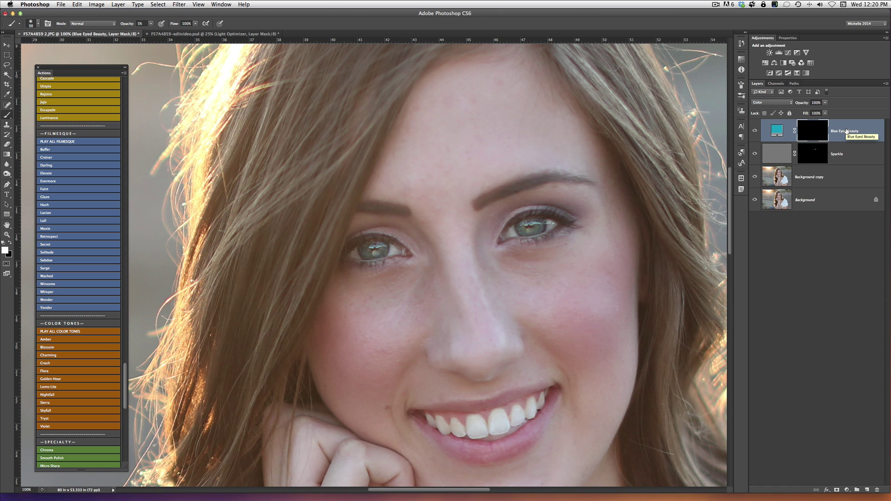
# - Search ActionFire for "merg" and run the Merge It action to create a merged layer on top
pyautogui.press('F12')
pyautogui.write('merg')
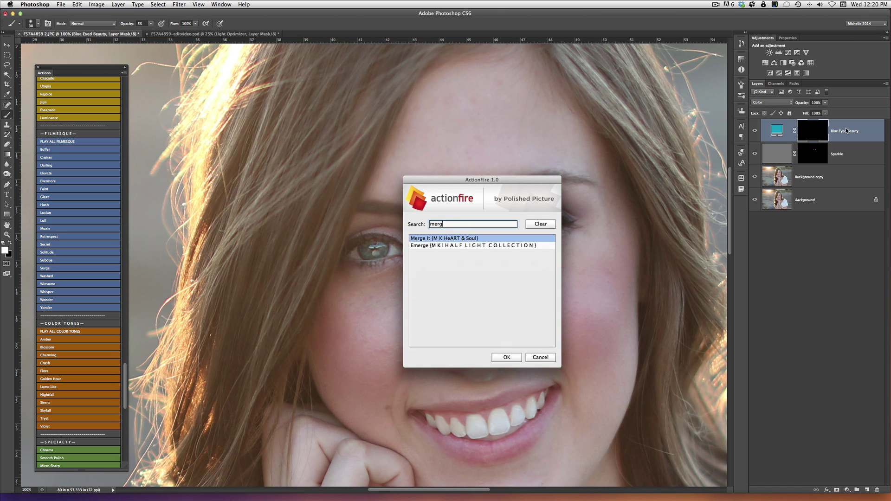
pyautogui.press('Return')
pyautogui.press('Return')
pyautogui.press('Return')
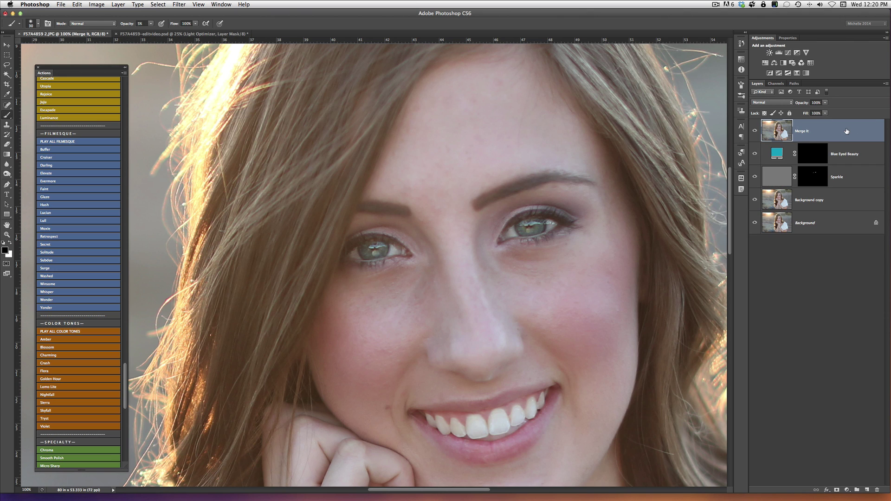
# - Dodge the catchlights and irises of both eyes on the Merge It layer, using the Highlights range at 10% exposure and a small brush
pyautogui.click(8, 175)
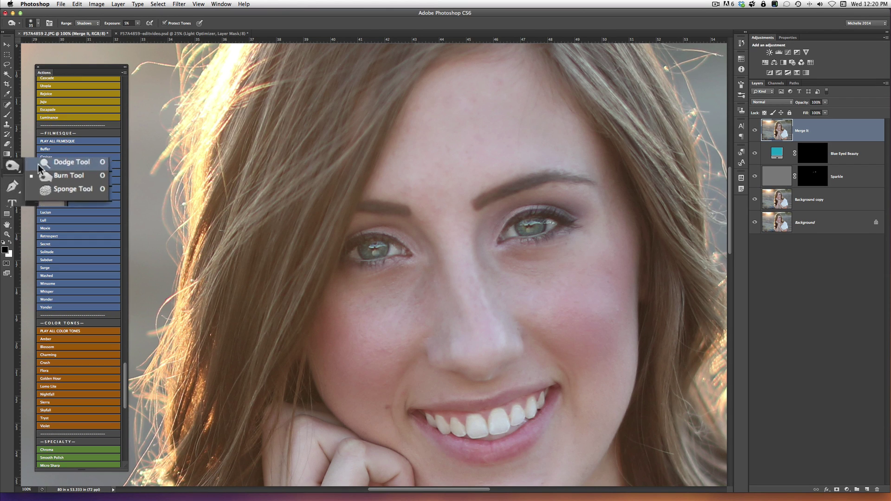
pyautogui.click(110, 154)
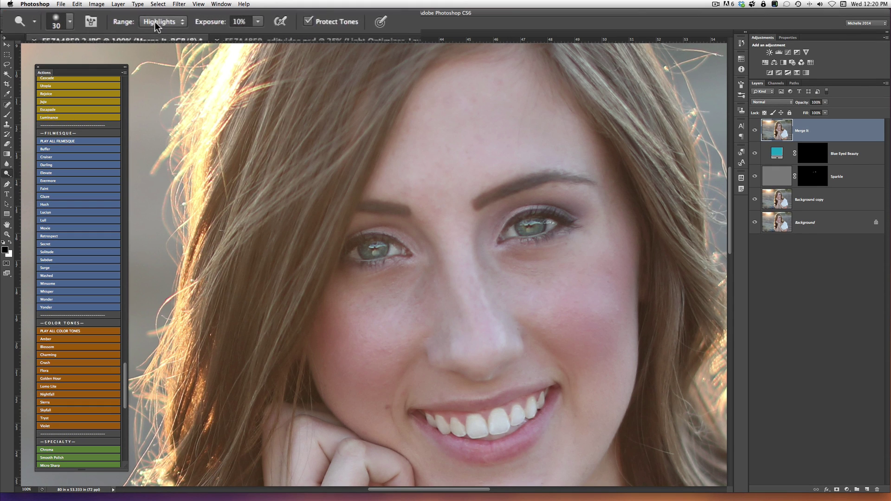
pyautogui.click(155, 21)
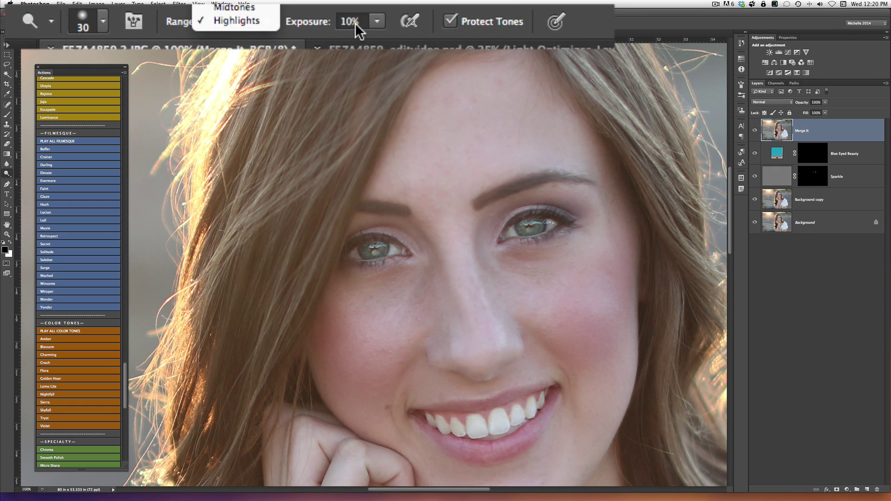
pyautogui.click(355, 30)
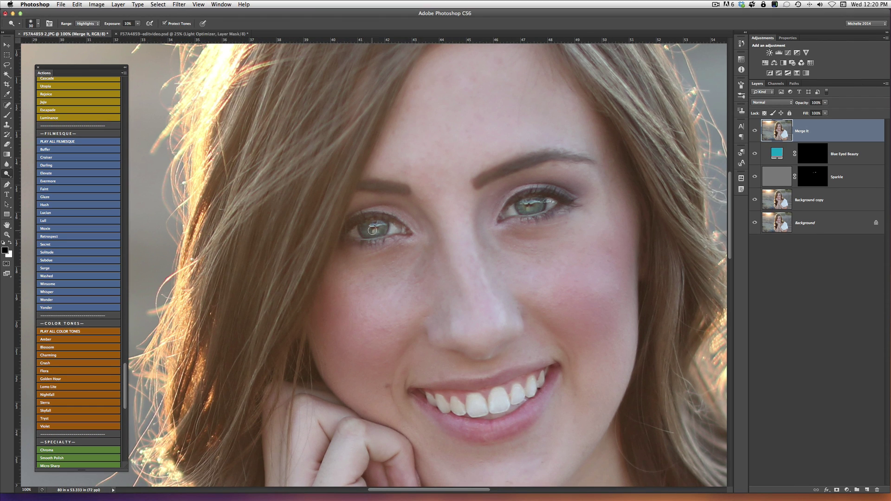
pyautogui.moveTo(537, 206)
pyautogui.mouseDown()
pyautogui.moveTo(525, 202)
pyautogui.moveTo(552, 208)
pyautogui.moveTo(523, 200)
pyautogui.mouseUp()
pyautogui.press('[')
# - Burn the shadows around the lash lines with a small brush, using the Shadows range at 5% exposure
pyautogui.click(6, 174)
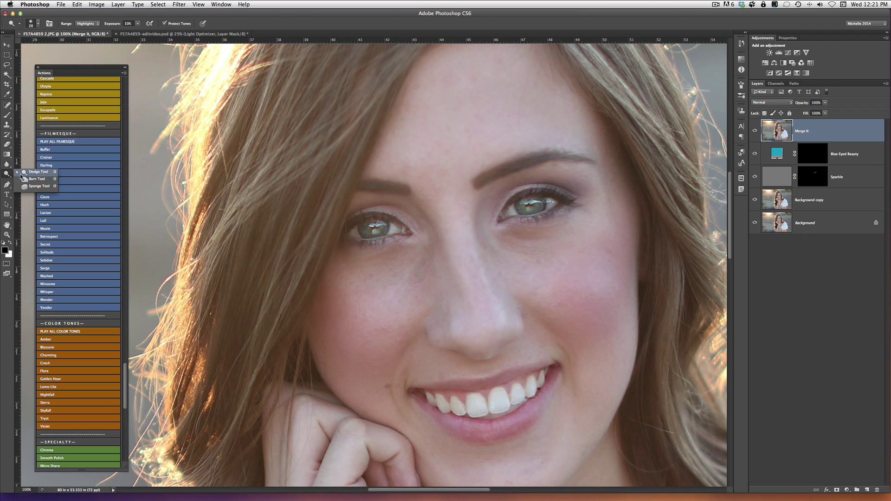
pyautogui.click(33, 180)
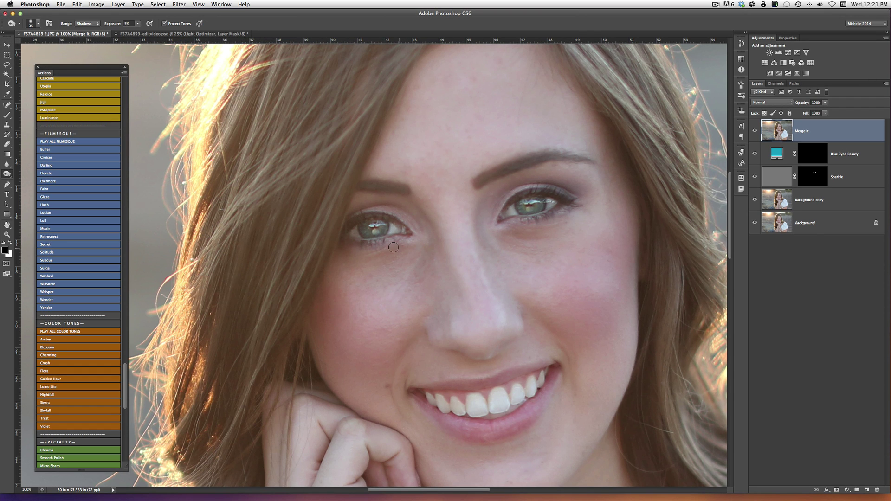
pyautogui.press('[')
# - Toggle the Merge It, Blue Eyed Beauty and Sparkle layers off and on to compare the eye edits
pyautogui.click(755, 130)
pyautogui.click(757, 132)
pyautogui.click(757, 131)
pyautogui.click(756, 132)
pyautogui.click(757, 132)
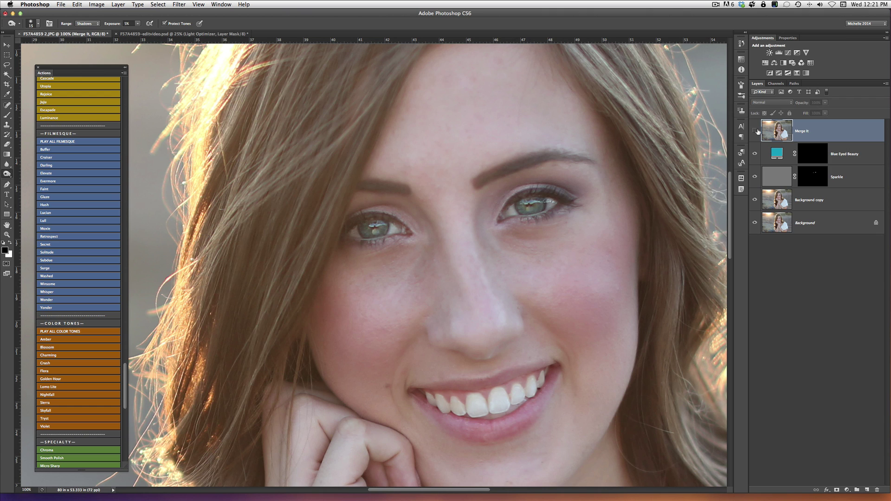
pyautogui.click(755, 132)
pyautogui.click(754, 153)
pyautogui.click(754, 177)
pyautogui.click(754, 177)
pyautogui.click(755, 153)
pyautogui.click(754, 131)
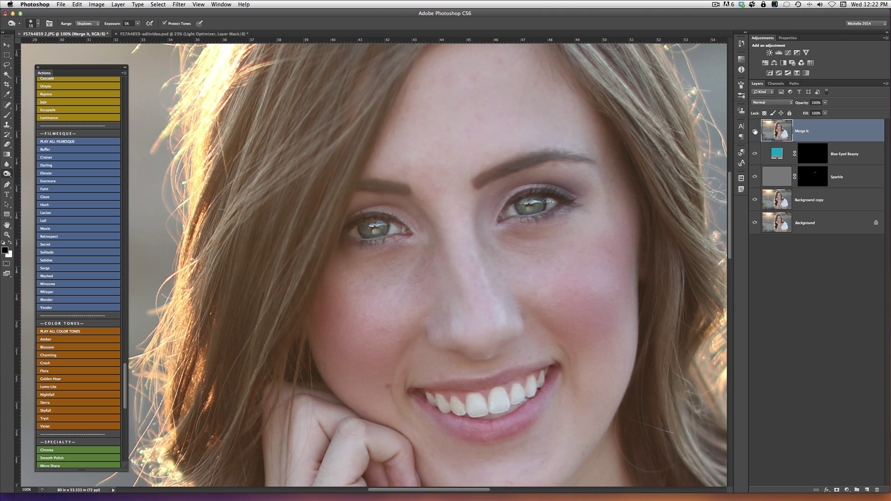
pyautogui.click(816, 160)
pyautogui.press('x')
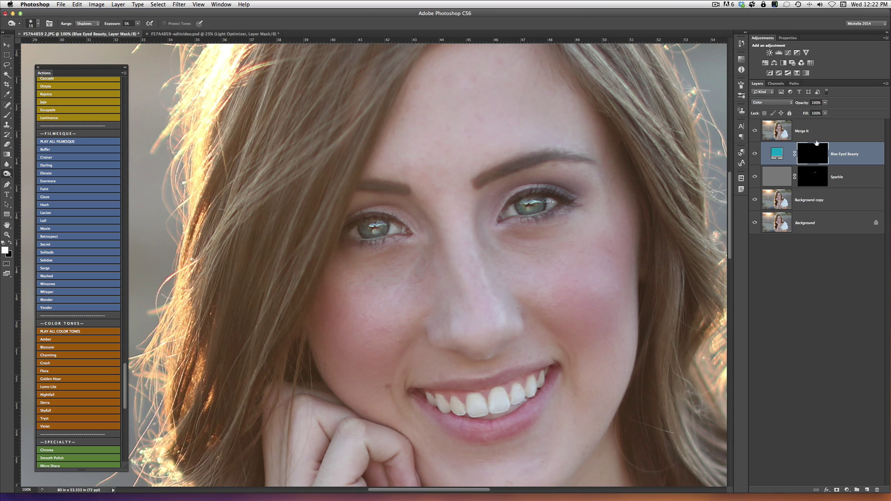
pyautogui.click(832, 128)
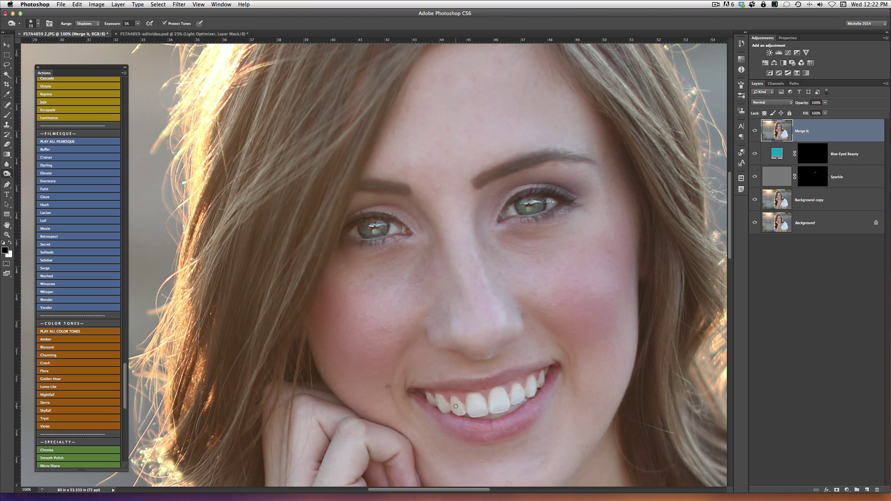
# - Search ActionFire for "yan", run the Yank the Yellow action, and invert its mask to black with white as the painting colour
pyautogui.press('F2')
pyautogui.write('yan')
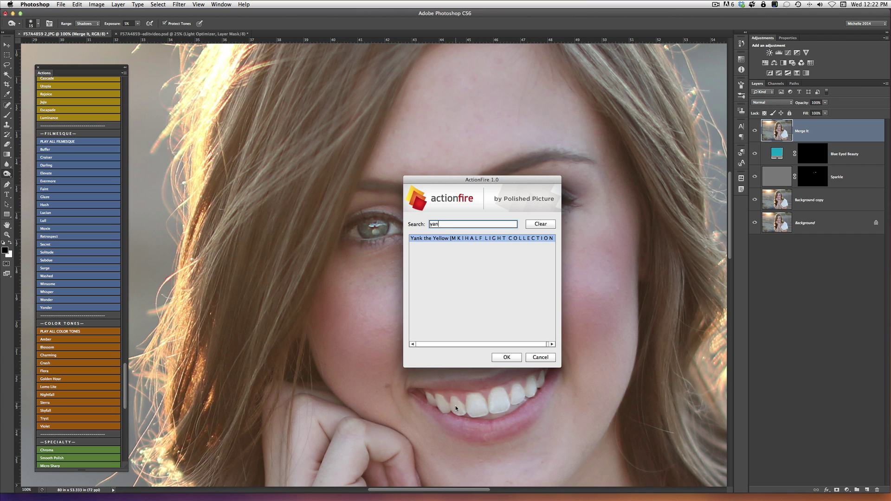
pyautogui.press('Return')
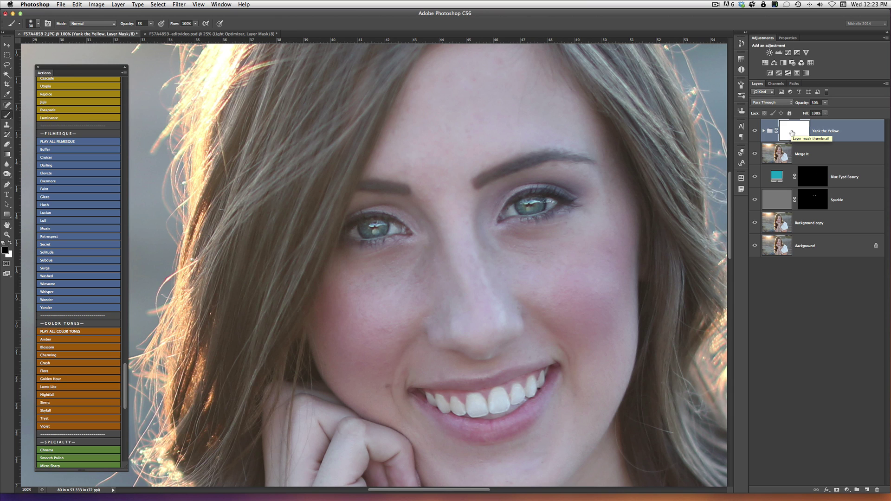
pyautogui.press('super+i')
pyautogui.click(10, 243)
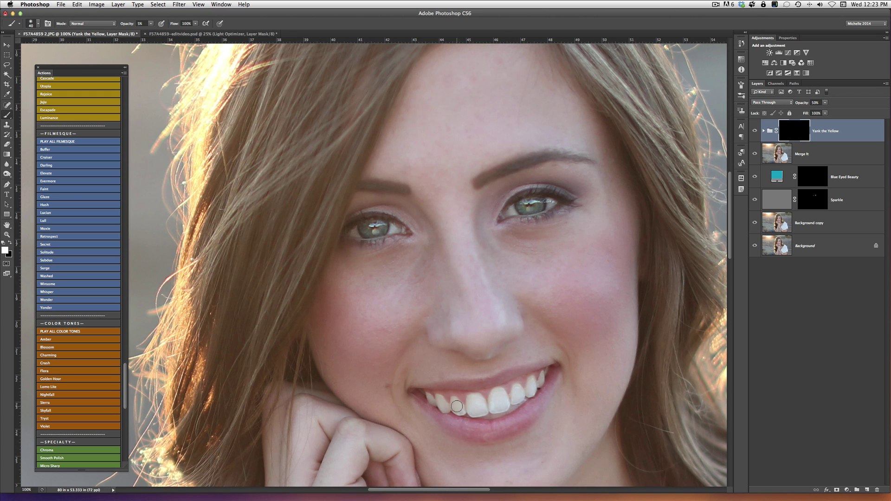
# - Paint white over the teeth on the Yank the Yellow mask, raising the brush opacity to 40% and shrinking the brush for the smaller teeth
pyautogui.press(']')
pyautogui.press(']')
pyautogui.moveTo(445, 401); pyautogui.dragTo(461, 407)
pyautogui.press('4')
pyautogui.moveTo(440, 399)
pyautogui.mouseDown()
pyautogui.moveTo(462, 412)
pyautogui.moveTo(457, 405)
pyautogui.moveTo(525, 396)
pyautogui.moveTo(535, 385)
pyautogui.moveTo(458, 403)
pyautogui.mouseUp()
pyautogui.press('[')
pyautogui.press('[')
pyautogui.press('[')
pyautogui.moveTo(512, 394)
pyautogui.mouseDown()
pyautogui.moveTo(439, 403)
pyautogui.moveTo(448, 407)
pyautogui.moveTo(435, 397)
pyautogui.moveTo(464, 413)
pyautogui.moveTo(503, 417)
pyautogui.moveTo(537, 399)
pyautogui.moveTo(471, 395)
pyautogui.moveTo(484, 396)
pyautogui.moveTo(468, 402)
pyautogui.moveTo(487, 418)
pyautogui.moveTo(588, 390)
pyautogui.moveTo(534, 398)
pyautogui.moveTo(492, 392)
pyautogui.moveTo(542, 379)
pyautogui.mouseUp()
# - Toggle the Yank the Yellow group off and on to compare the teeth whitening
pyautogui.click(754, 132)
pyautogui.click(754, 132)
pyautogui.click(754, 132)
pyautogui.click(754, 132)
pyautogui.click(754, 132)
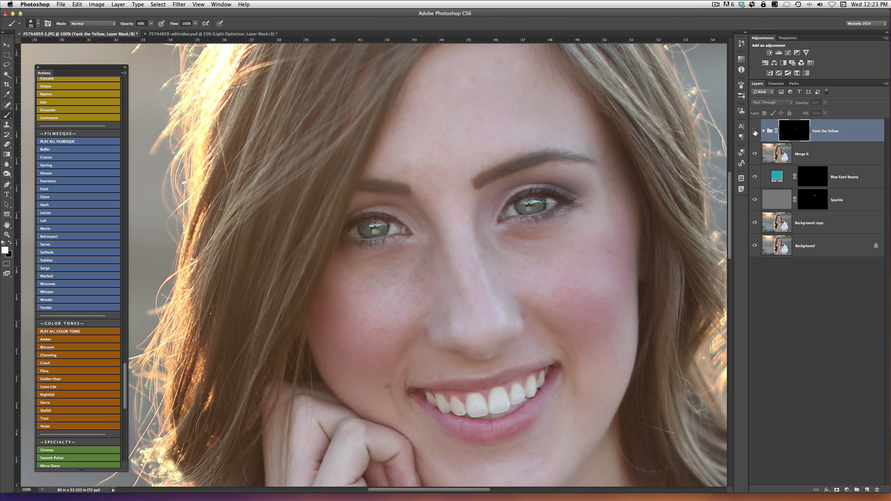
pyautogui.click(754, 133)
# - Patch the uneven skin on the cheek farthest from the hand with the Patch tool on the Merge It layer, and deselect
pyautogui.press('super+minus')
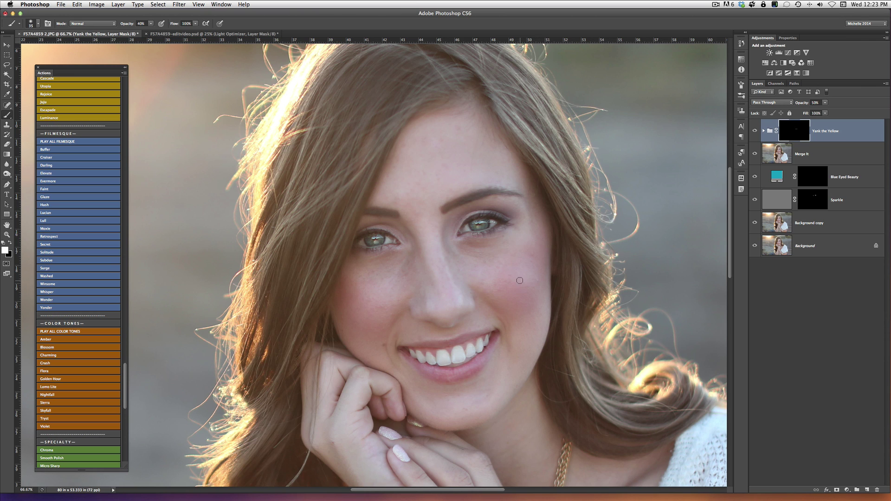
pyautogui.click(776, 154)
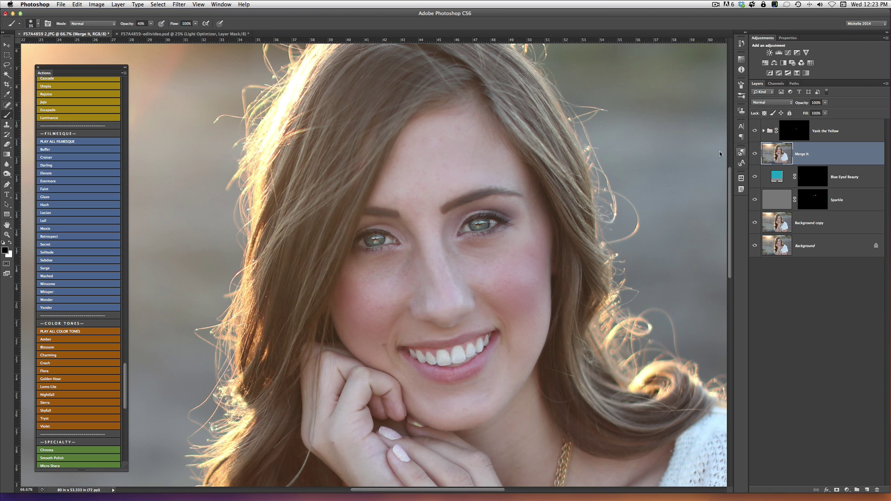
pyautogui.press('j')
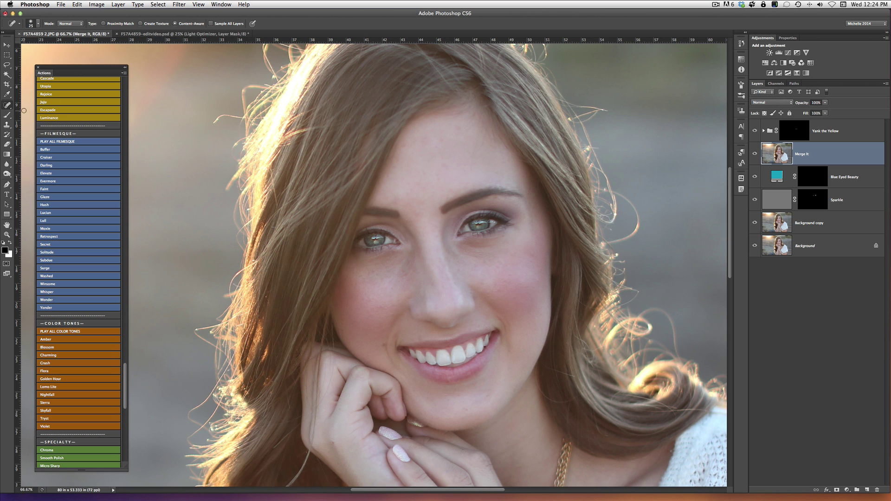
pyautogui.rightClick(7, 104)
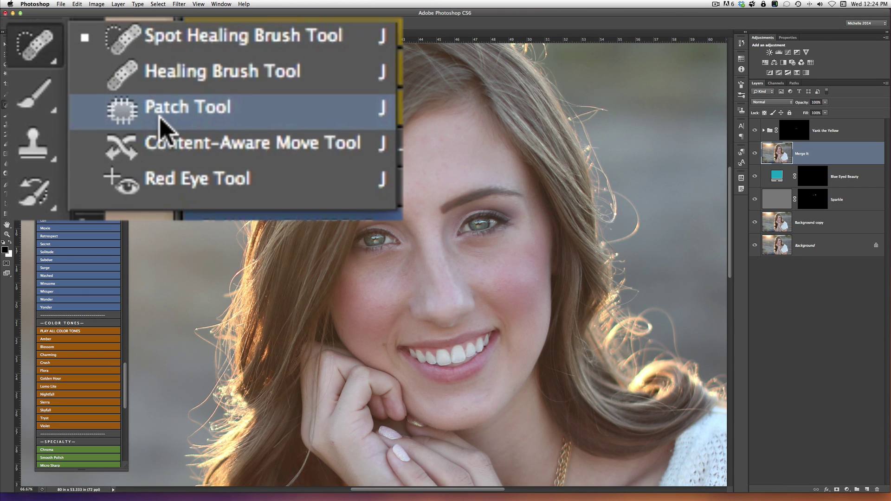
pyautogui.click(160, 120)
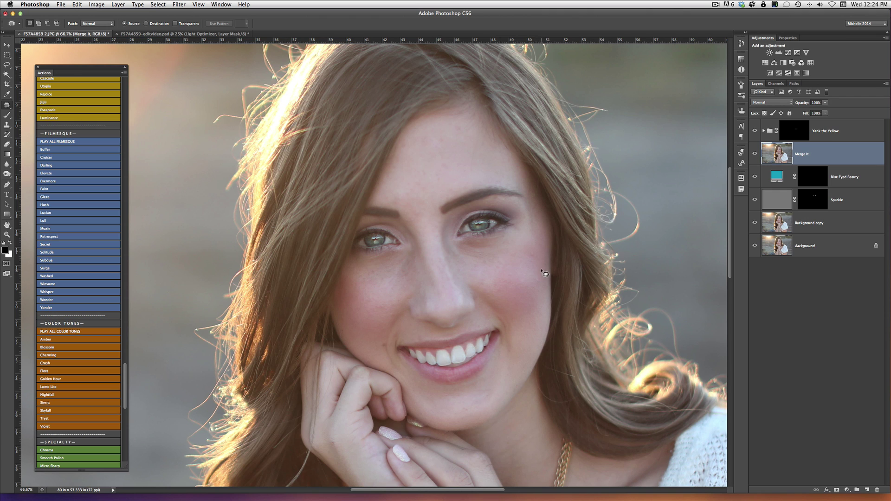
pyautogui.moveTo(538, 268)
pyautogui.mouseDown()
pyautogui.moveTo(517, 272)
pyautogui.moveTo(532, 260)
pyautogui.moveTo(536, 282)
pyautogui.moveTo(519, 276)
pyautogui.moveTo(523, 263)
pyautogui.moveTo(505, 293)
pyautogui.mouseUp()
pyautogui.press('super+d')
# - Toggle the Merge It layer off and on to compare the patched cheek
pyautogui.click(754, 153)
pyautogui.click(754, 154)
pyautogui.click(754, 154)
pyautogui.click(753, 154)
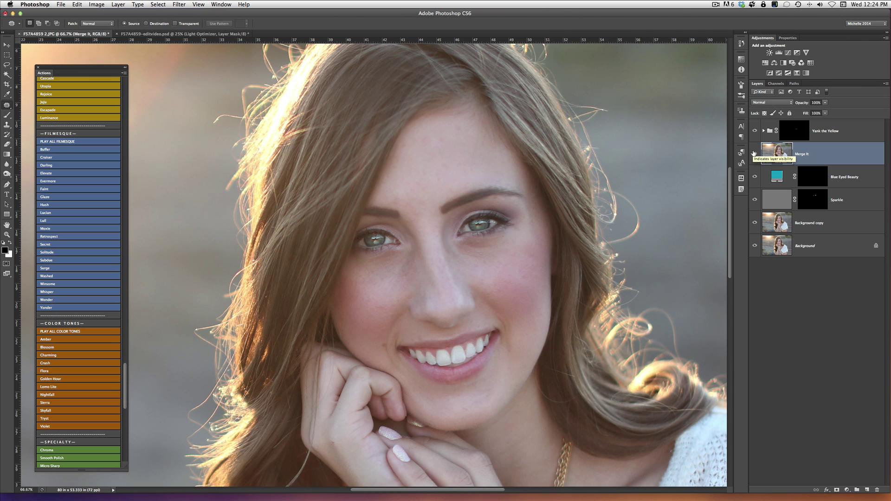
pyautogui.click(754, 153)
pyautogui.click(753, 153)
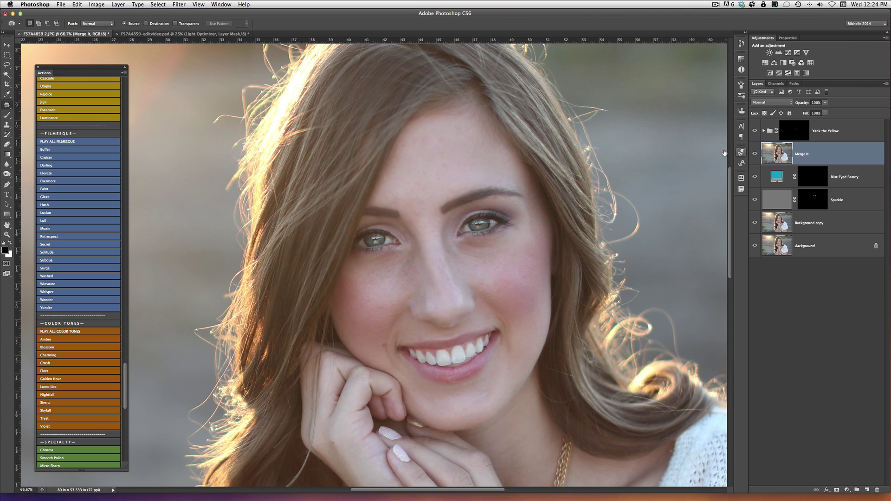
# - Clone smooth skin over the patched cheek and under the eye with a size 125 Clone Stamp at 20% opacity
pyautogui.press('s')
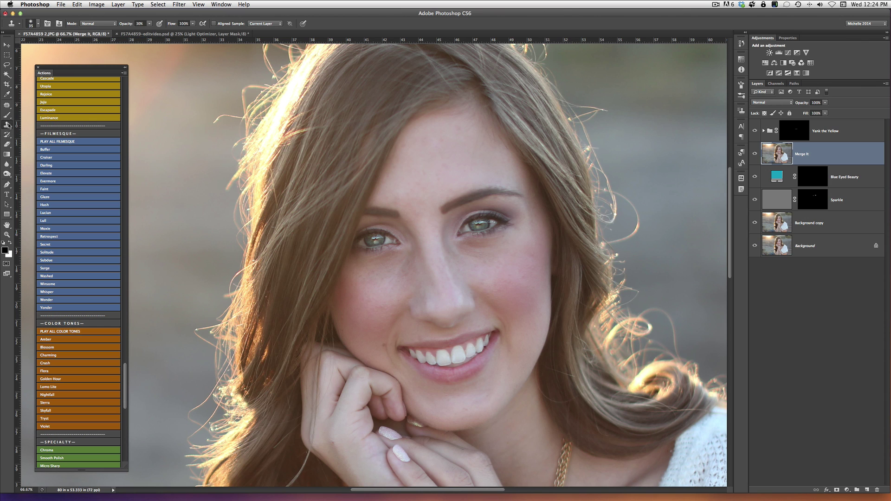
pyautogui.press(']')
pyautogui.press(']')
pyautogui.press(']')
pyautogui.press(']')
pyautogui.press(']')
pyautogui.press(']')
pyautogui.press(']')
pyautogui.press(']')
pyautogui.press(']')
pyautogui.keyDown('alt'); pyautogui.click(525, 286); pyautogui.keyUp('alt')
pyautogui.click(526, 272)
pyautogui.click(503, 263)
# - Run the Flawless Face action from ActionFire above Yank the Yellow, and check the layers inside its group
pyautogui.click(833, 131)
pyautogui.press('x')
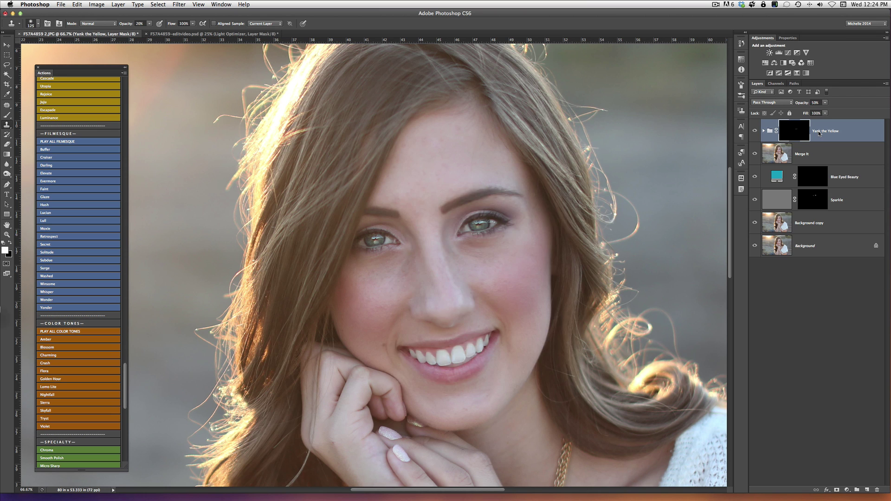
pyautogui.press('super+shift+a')
pyautogui.write('flaw')
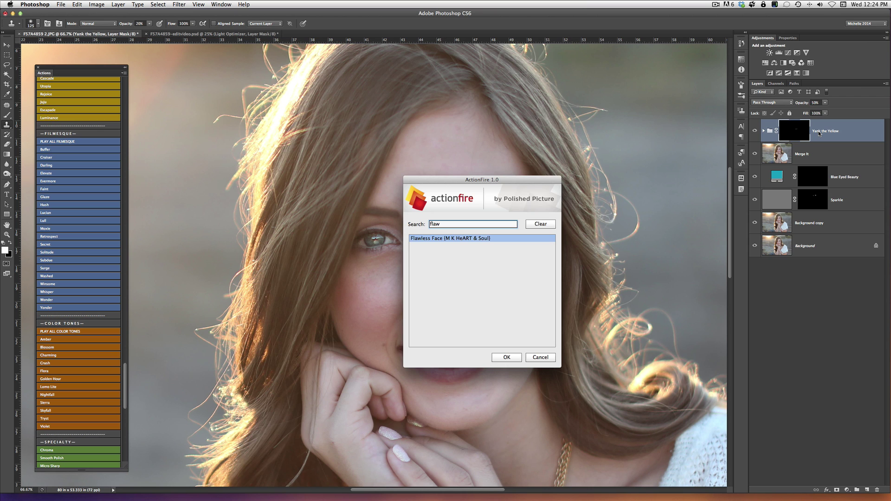
pyautogui.press('Return')
pyautogui.press('Return')
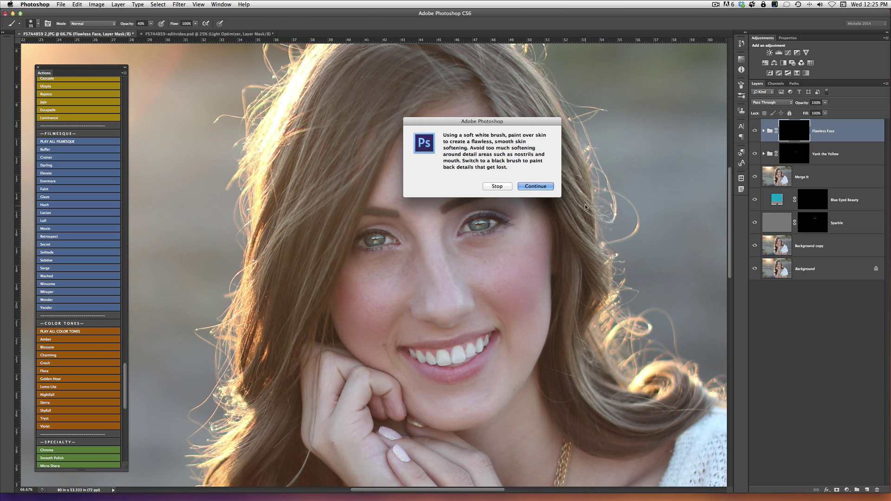
pyautogui.click(535, 186)
pyautogui.click(763, 130)
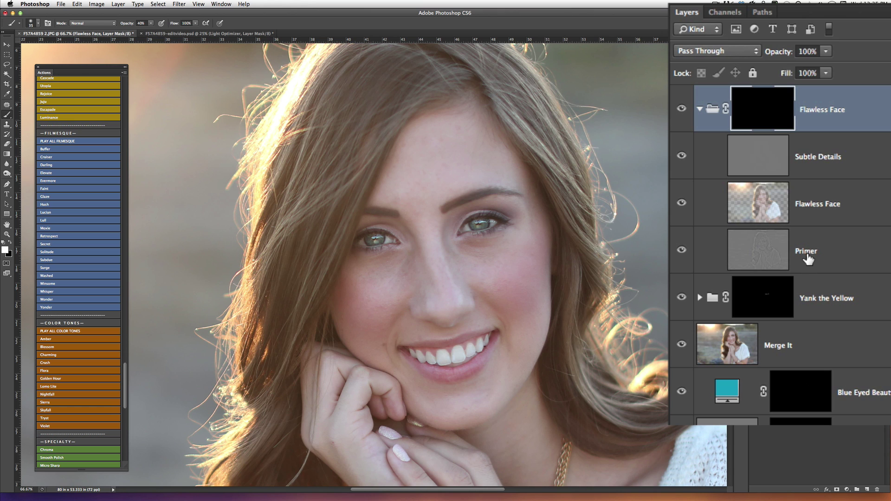
pyautogui.click(698, 110)
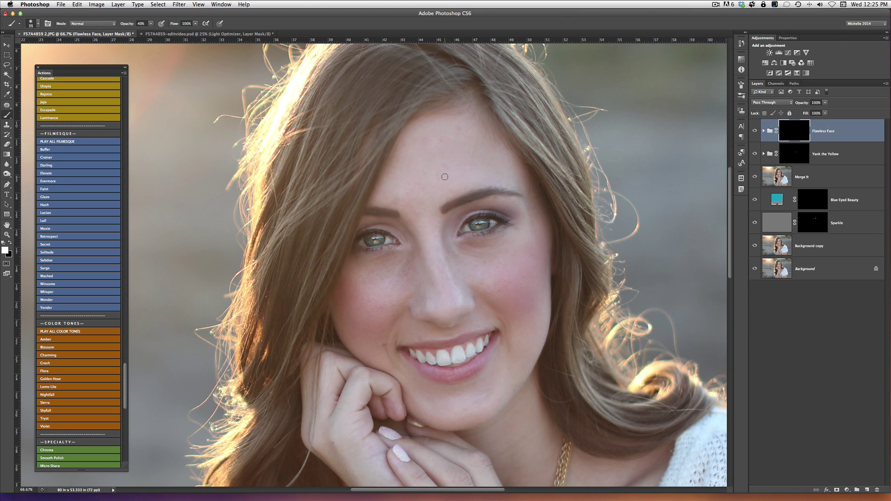
# - Paint white at 50% opacity on the Flawless Face mask over the forehead and cheek with a much larger soft brush
pyautogui.press('5')
pyautogui.press(']')
pyautogui.press(']')
pyautogui.press(']')
pyautogui.press(']')
pyautogui.press(']')
pyautogui.press(']')
pyautogui.press(']')
pyautogui.press(']')
pyautogui.press(']')
pyautogui.press(']')
pyautogui.press(']')
pyautogui.press(']')
pyautogui.moveTo(439, 160)
pyautogui.mouseDown()
pyautogui.moveTo(492, 161)
pyautogui.moveTo(454, 135)
pyautogui.moveTo(506, 206)
pyautogui.mouseUp()
pyautogui.moveTo(491, 271); pyautogui.dragTo(527, 292)
# - Smooth the chin and remaining facial skin on the Flawless Face mask, varying the brush size to suit each area
pyautogui.press('[')
pyautogui.press('[')
pyautogui.press('[')
pyautogui.press(']')
pyautogui.press('[')
pyautogui.moveTo(413, 390)
pyautogui.mouseDown()
pyautogui.moveTo(429, 408)
pyautogui.moveTo(424, 399)
pyautogui.moveTo(490, 402)
pyautogui.mouseUp()
pyautogui.press('[')
pyautogui.press('[')
pyautogui.press('[')
pyautogui.press('[')
pyautogui.press(']')
pyautogui.press(']')
pyautogui.press(']')
pyautogui.press(']')
pyautogui.press(']')
pyautogui.press(']')
pyautogui.press('[')
pyautogui.press('[')
pyautogui.press('[')
pyautogui.press('[')
pyautogui.press('[')
pyautogui.press('[')
pyautogui.press('[')
pyautogui.press('[')
pyautogui.press('[')
pyautogui.press(']')
pyautogui.press(']')
pyautogui.press(']')
pyautogui.press(']')
pyautogui.press(']')
pyautogui.press(']')
pyautogui.press(']')
# - Search ActionFire for "bland" and run the Bland to Brilliant action on the whole portrait
pyautogui.press('super+minus')
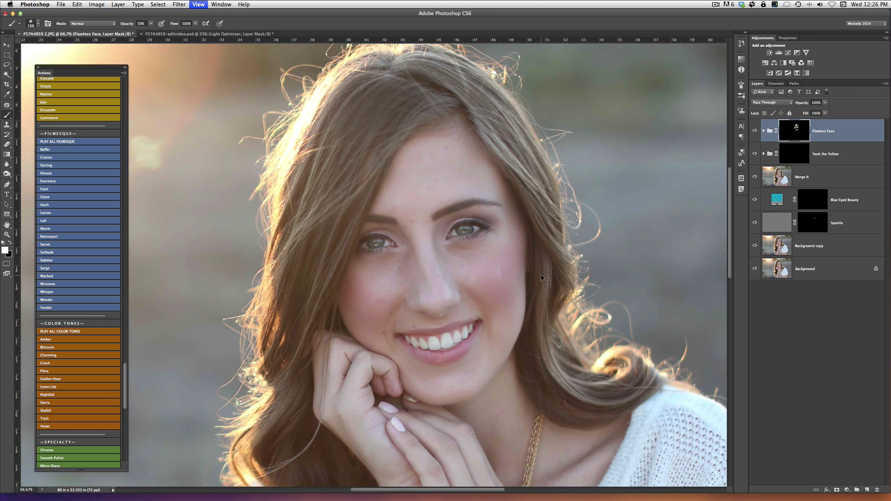
pyautogui.press('super+minus')
pyautogui.press('super+minus')
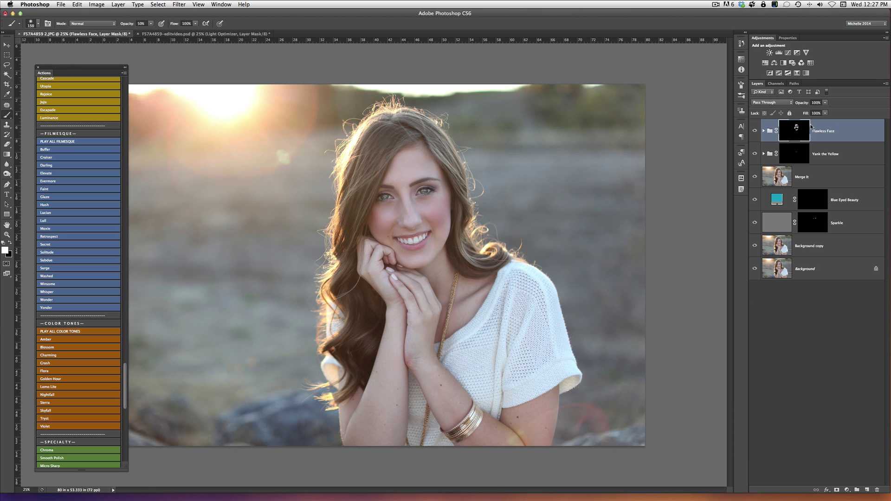
pyautogui.press('super+alt+a')
pyautogui.write('bland')
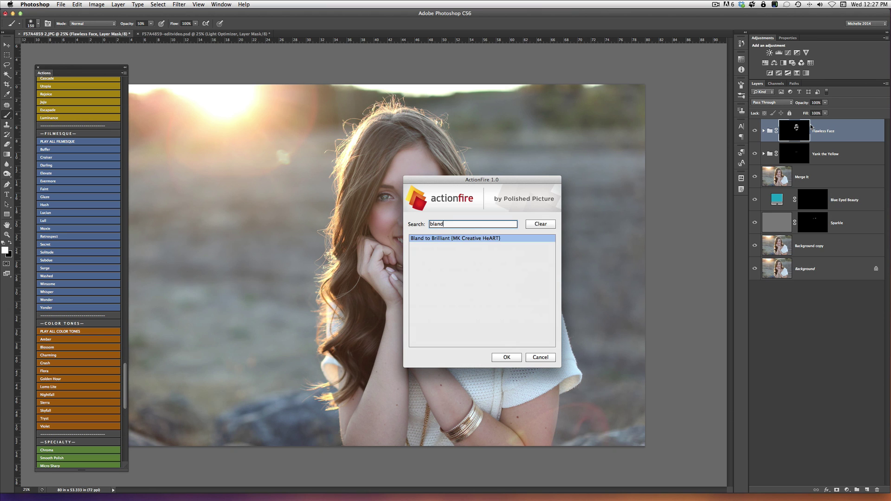
pyautogui.press('Return')
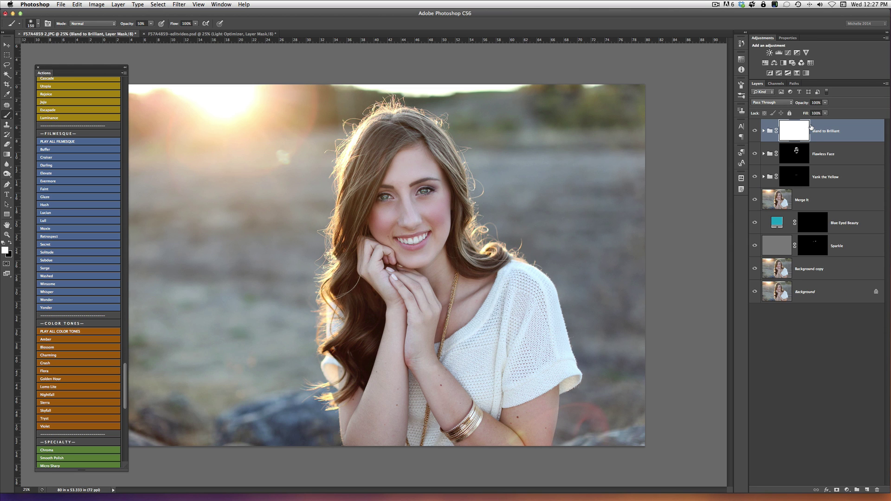
# - Expand the Bland to Brilliant group and examine its Brighten Brilliant, Boost and Clarity layers
pyautogui.click(762, 131)
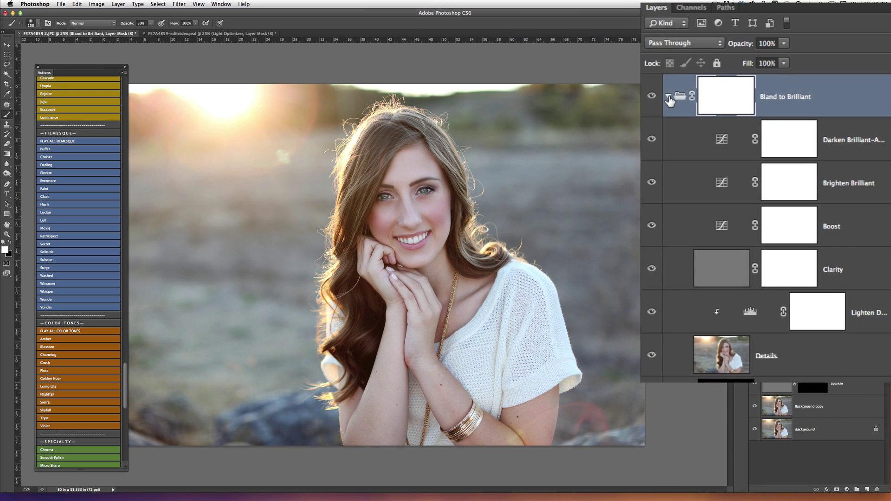
pyautogui.click(840, 196)
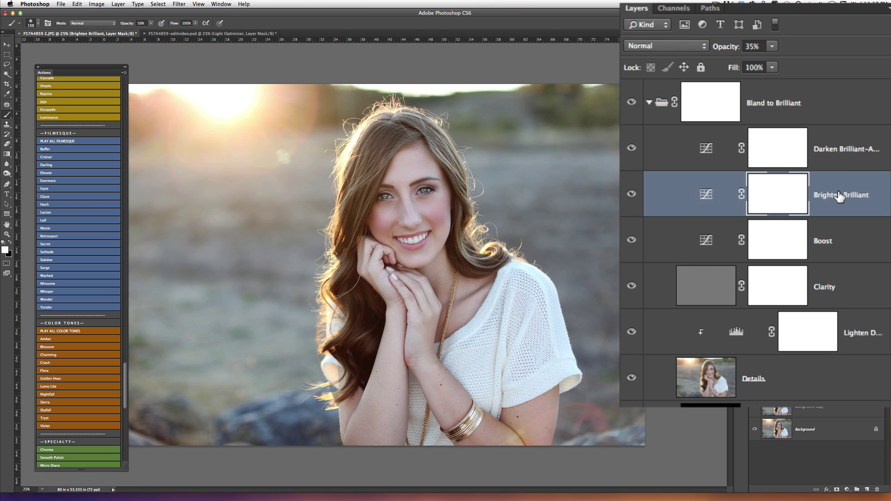
pyautogui.click(841, 250)
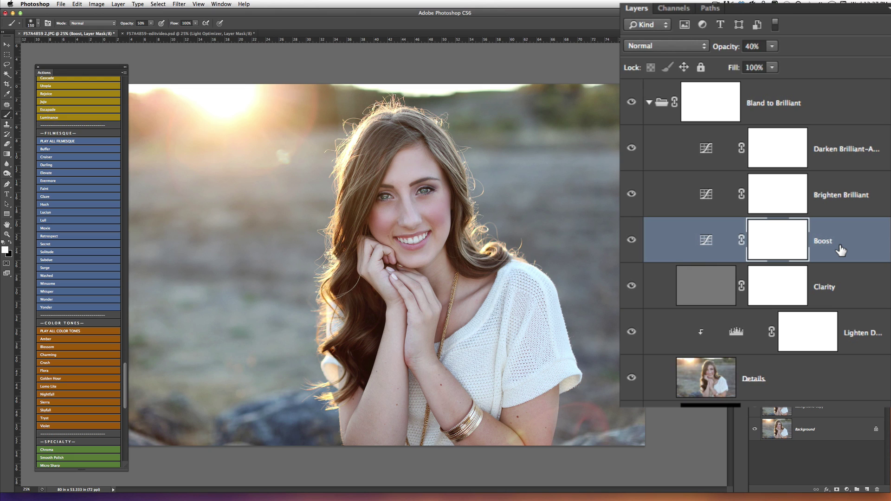
pyautogui.click(828, 292)
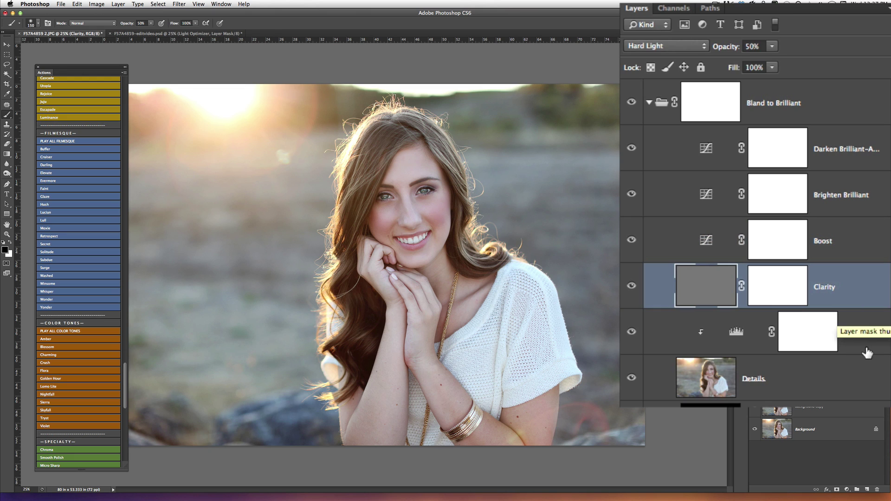
# - Compare the portrait with the Lighten Details, Brighten Brilliant and Darken Brilliant layers each hidden and shown
pyautogui.click(715, 339)
pyautogui.click(631, 331)
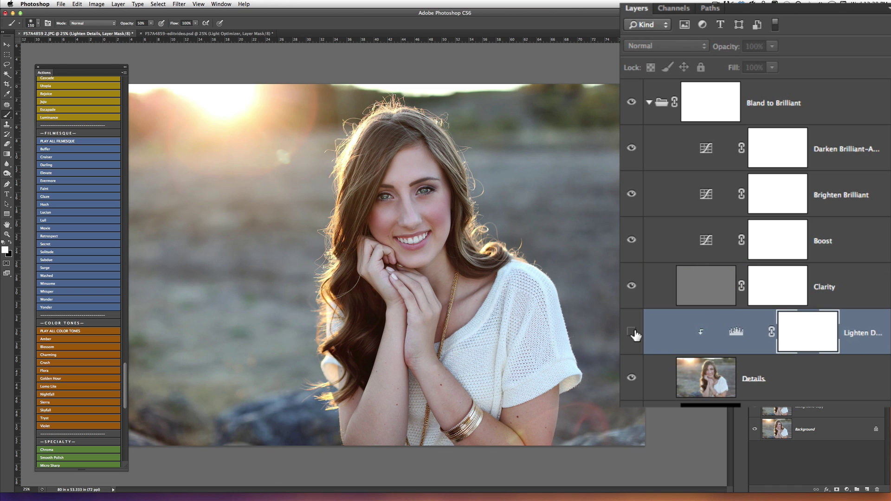
pyautogui.click(631, 332)
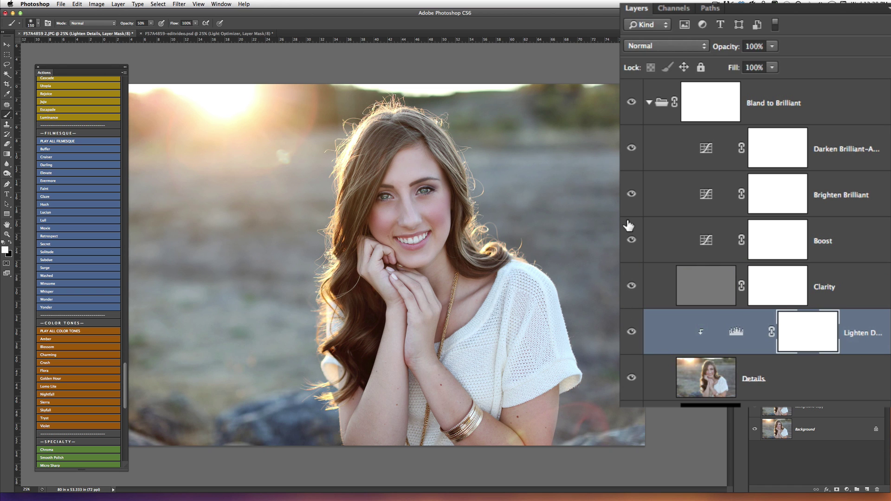
pyautogui.click(631, 194)
pyautogui.click(632, 193)
pyautogui.click(632, 148)
pyautogui.click(631, 148)
# - Try the Darken Brilliant layer at 66% opacity, and return it to 0%
pyautogui.click(832, 150)
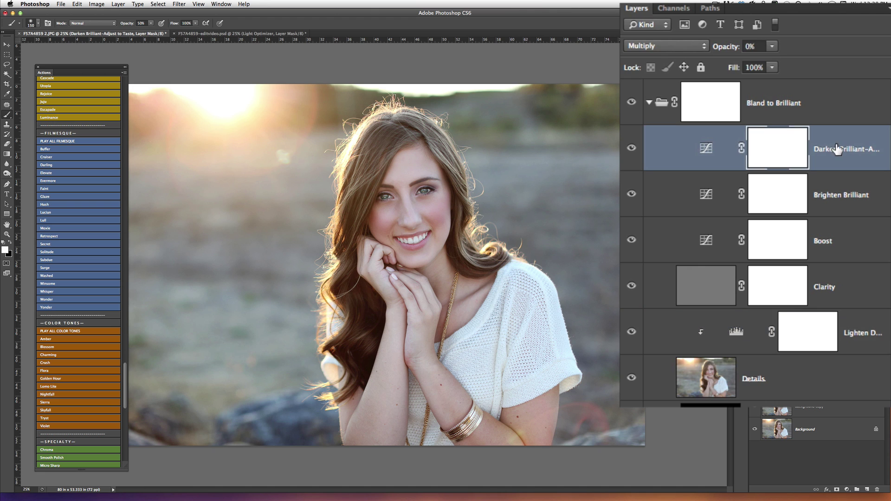
pyautogui.click(773, 47)
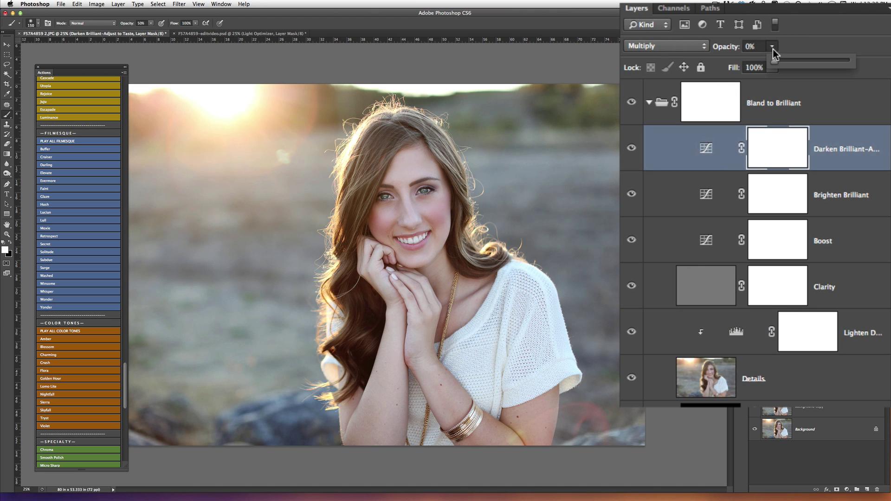
pyautogui.moveTo(776, 64); pyautogui.dragTo(823, 61)
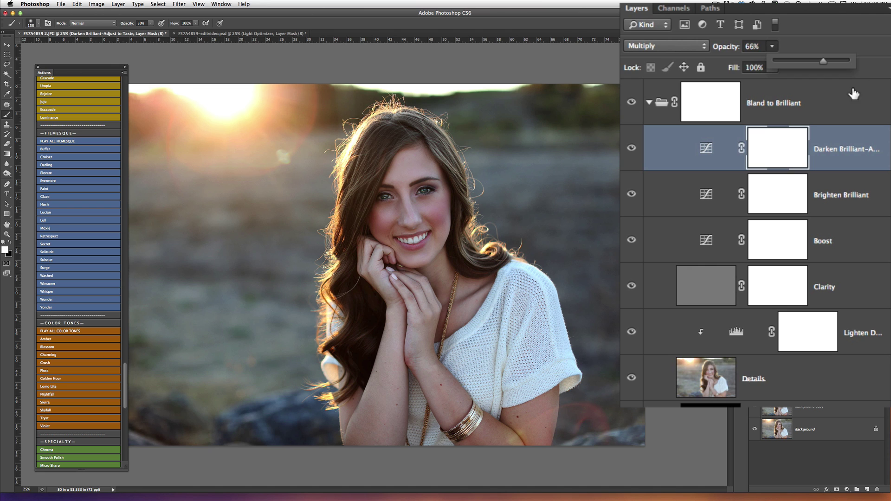
pyautogui.moveTo(822, 60); pyautogui.dragTo(770, 61)
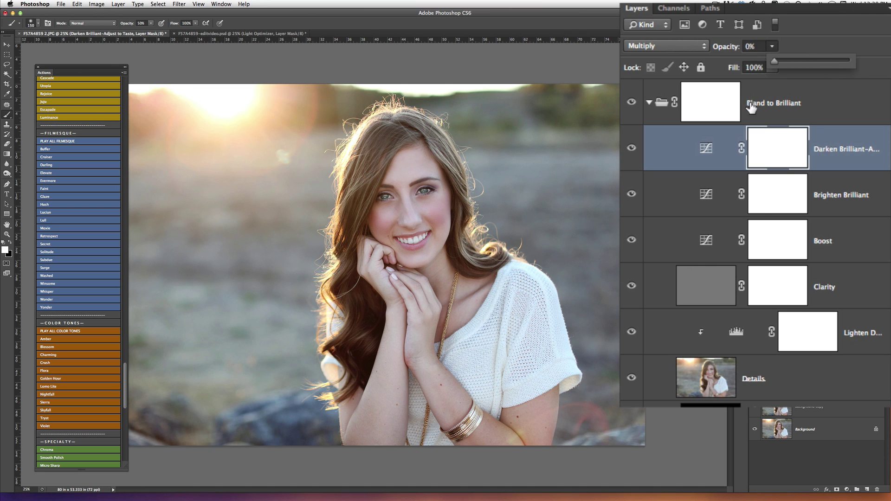
# - Lower the Brighten Brilliant layer's opacity to 20% and collapse the Bland to Brilliant group
pyautogui.click(850, 201)
pyautogui.click(852, 202)
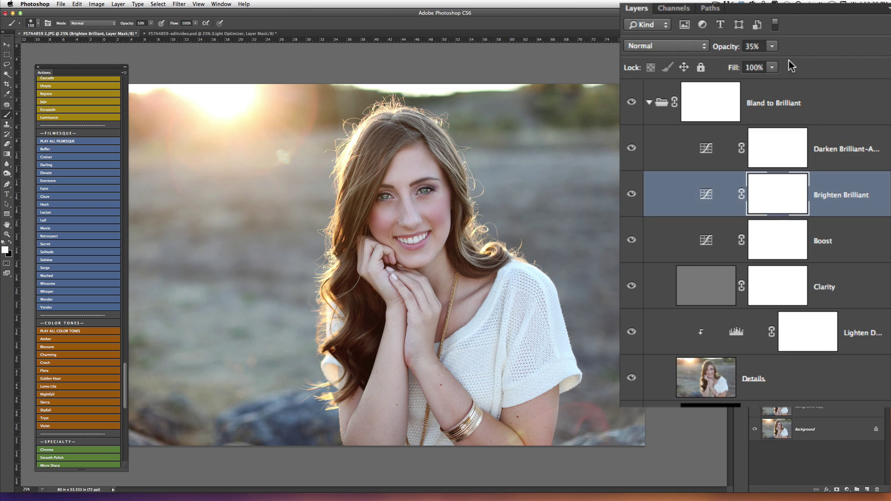
pyautogui.click(772, 47)
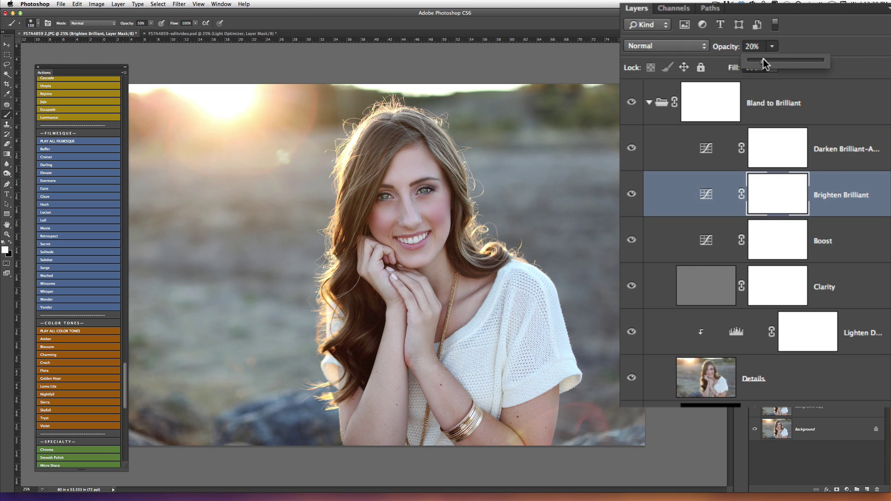
pyautogui.click(651, 106)
pyautogui.click(650, 106)
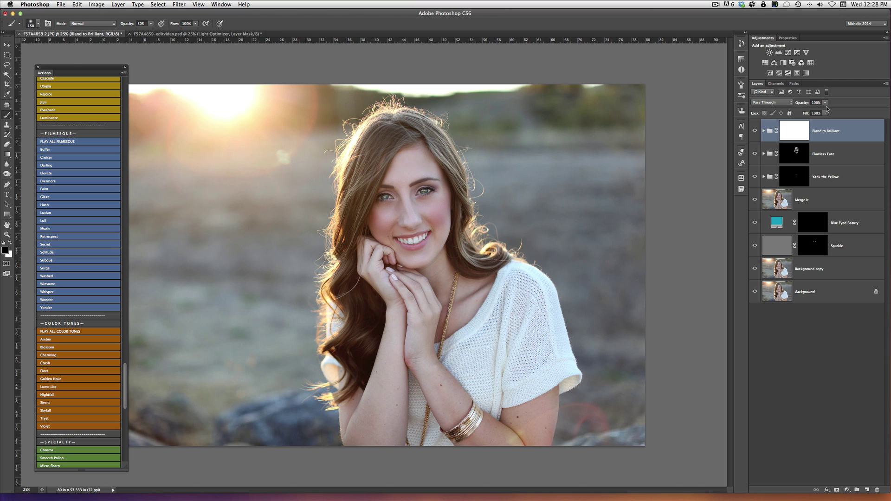
# - Search ActionFire for "ever" and run the Evermore action on the portrait
pyautogui.press('F12')
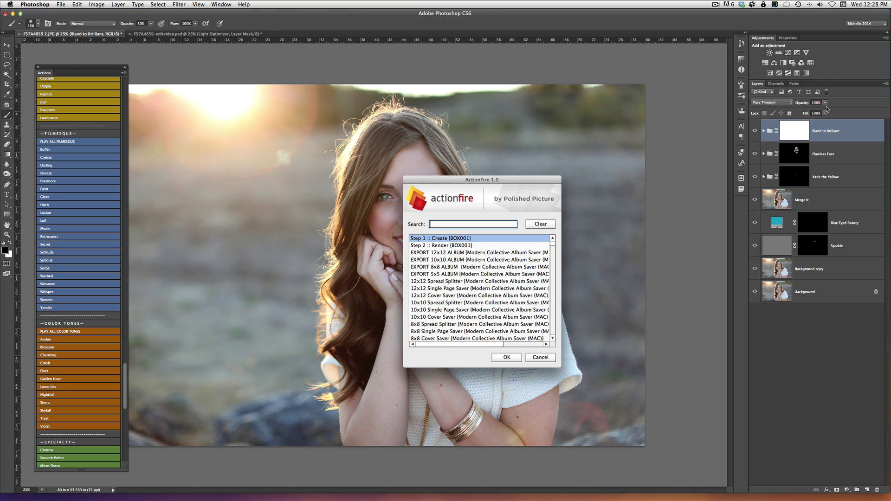
pyautogui.write('ever')
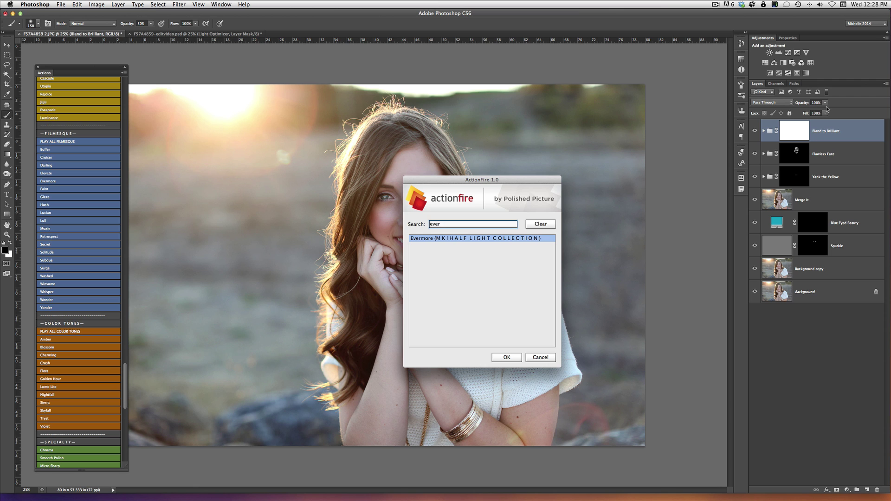
pyautogui.press('Return')
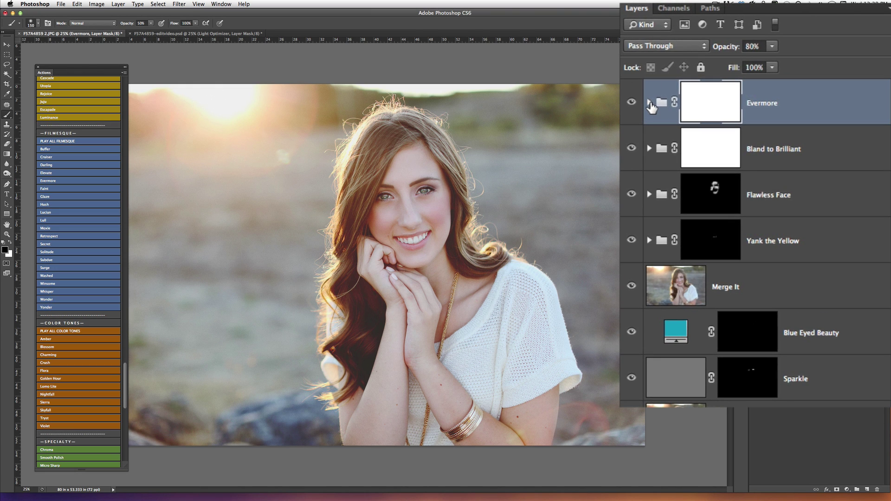
# - Expand the Evermore group and hide its Evermore Film Grain layer
pyautogui.click(649, 102)
pyautogui.click(842, 195)
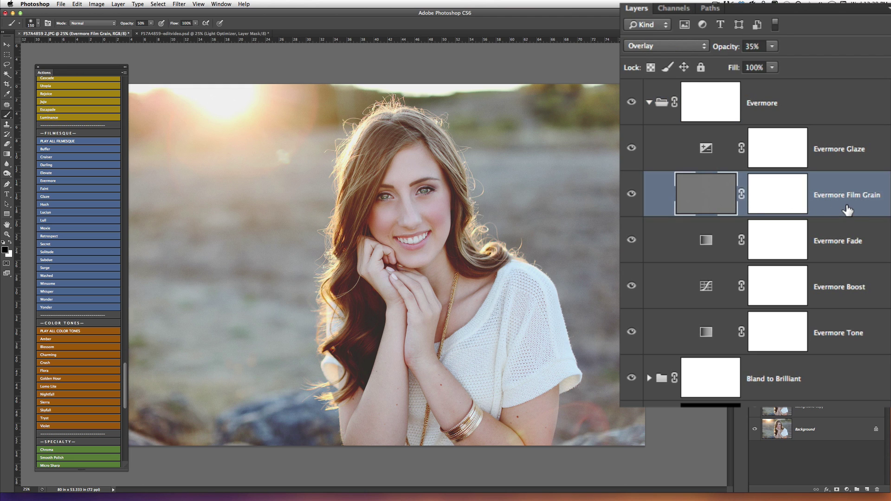
pyautogui.click(631, 195)
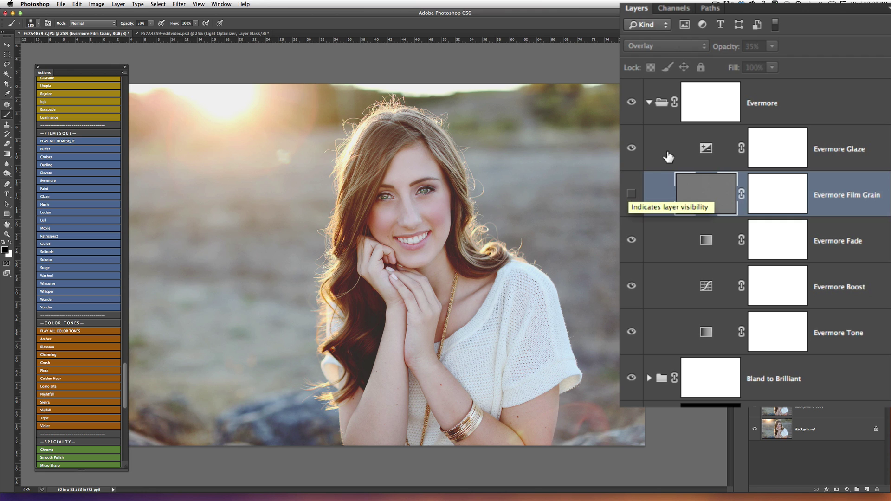
# - Compare the portrait with the Evermore Fade, Boost and Tone layers each hidden and shown
pyautogui.click(632, 240)
pyautogui.click(634, 241)
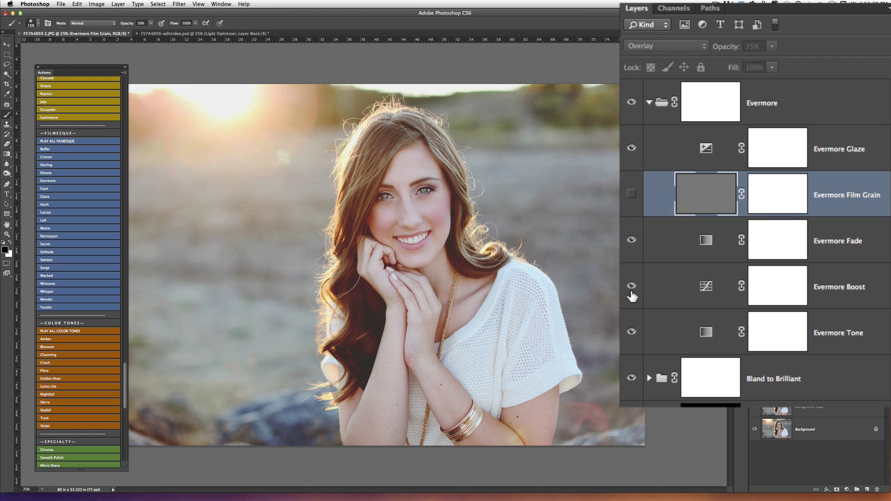
pyautogui.click(631, 287)
pyautogui.click(632, 286)
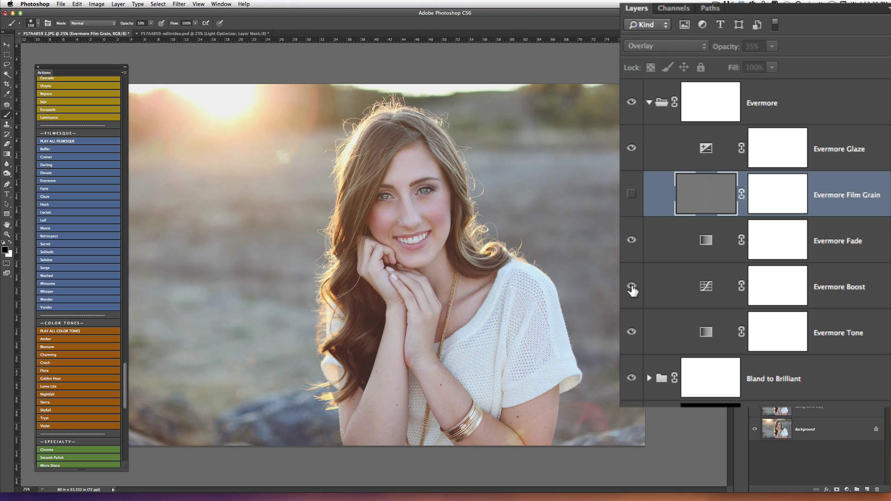
pyautogui.click(632, 333)
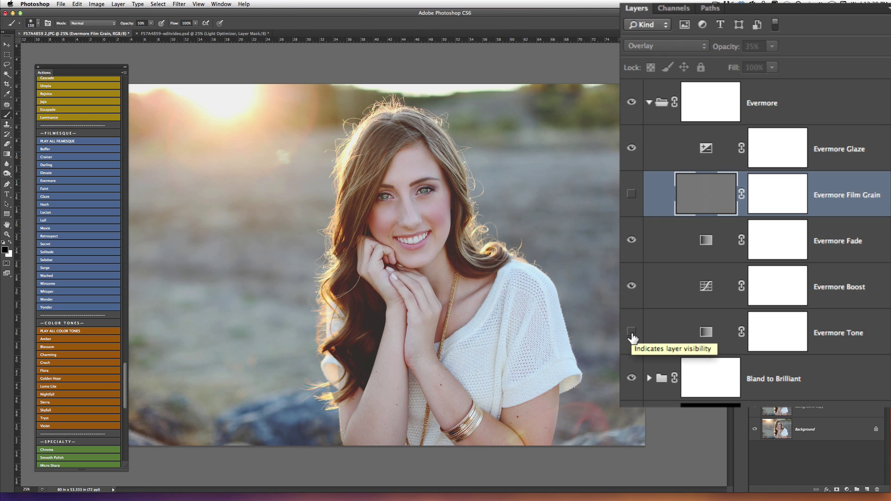
pyautogui.click(631, 332)
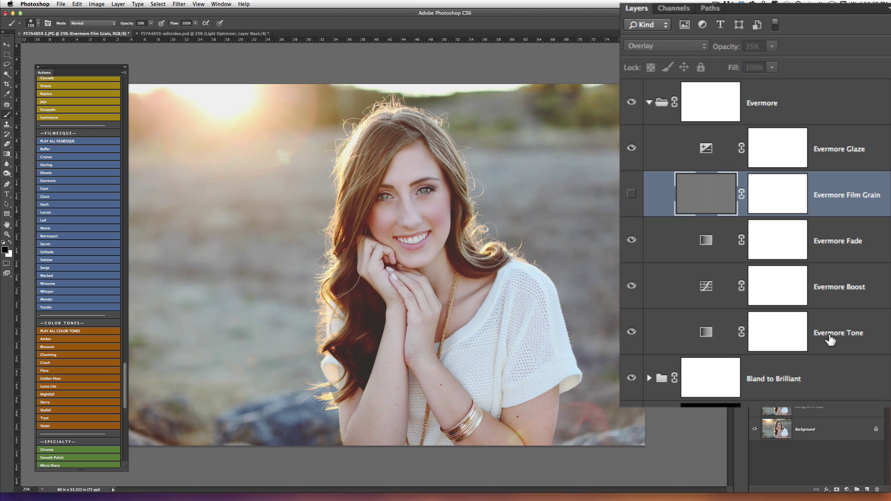
# - Collapse the Evermore group and reduce the whole group's opacity to 25%
pyautogui.click(649, 103)
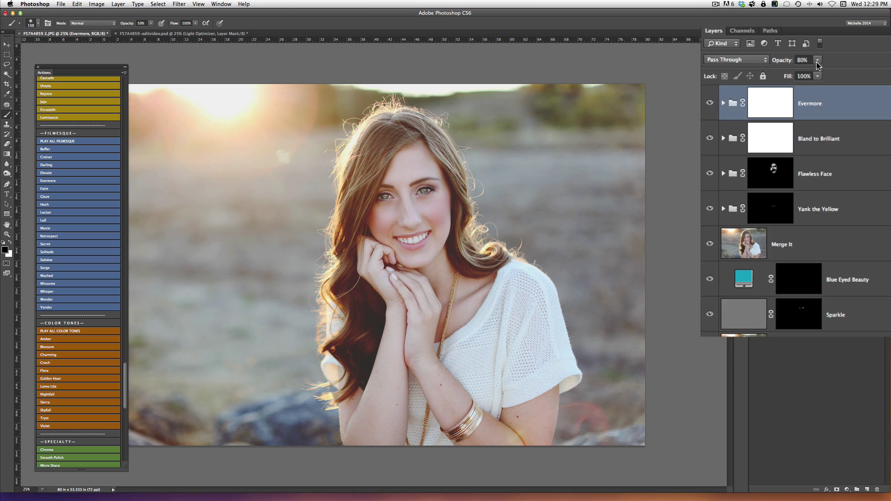
pyautogui.click(825, 103)
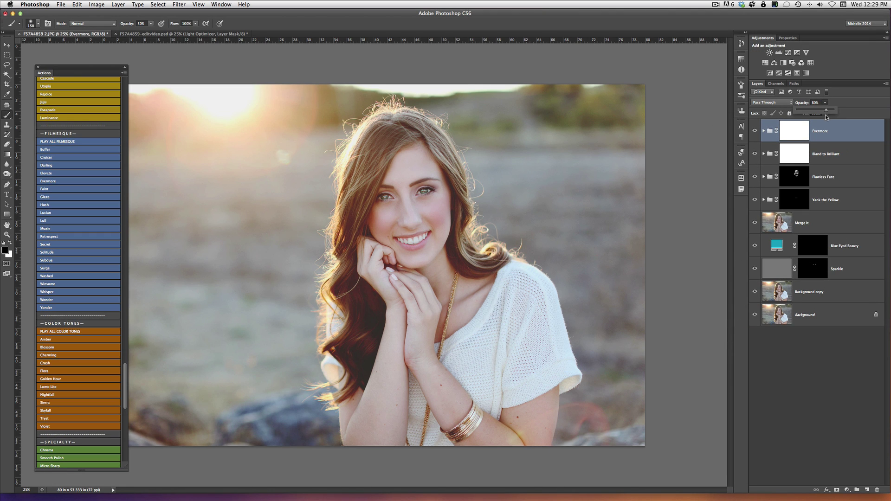
pyautogui.moveTo(826, 112); pyautogui.dragTo(808, 112)
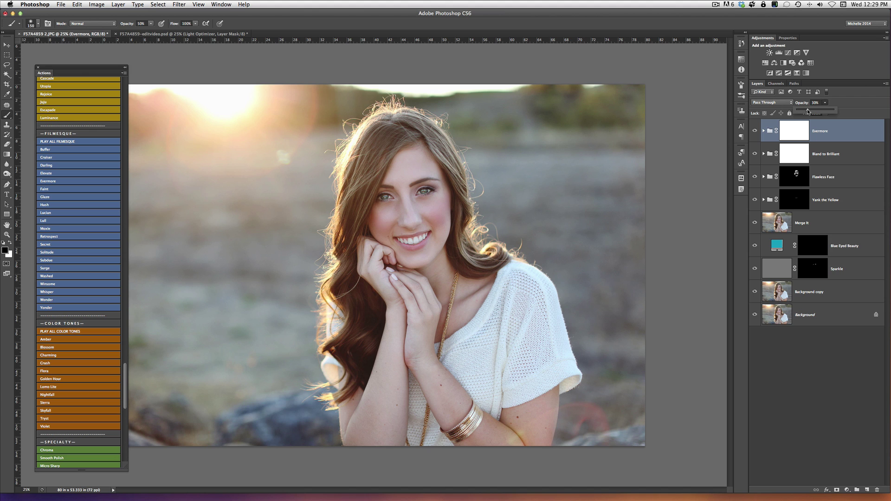
pyautogui.moveTo(807, 110); pyautogui.dragTo(809, 111)
# - Compare the portrait with the Evermore and Bland to Brilliant groups hidden and shown
pyautogui.click(755, 132)
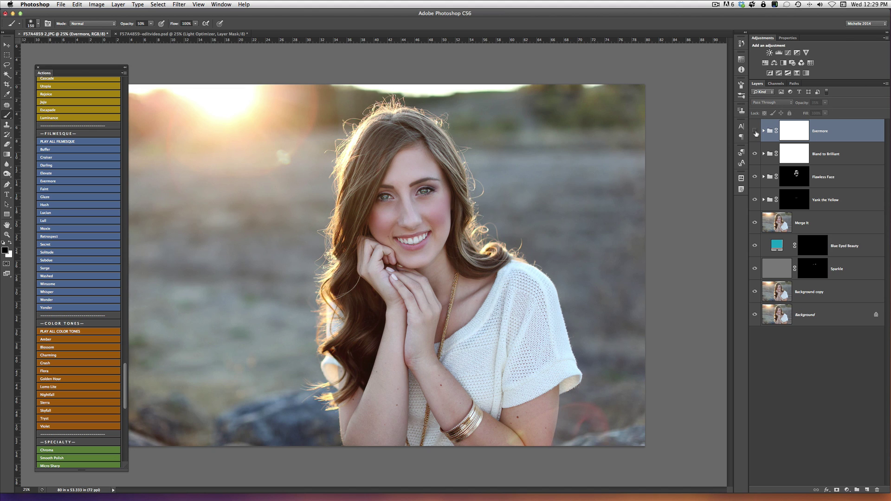
pyautogui.click(755, 132)
pyautogui.click(754, 154)
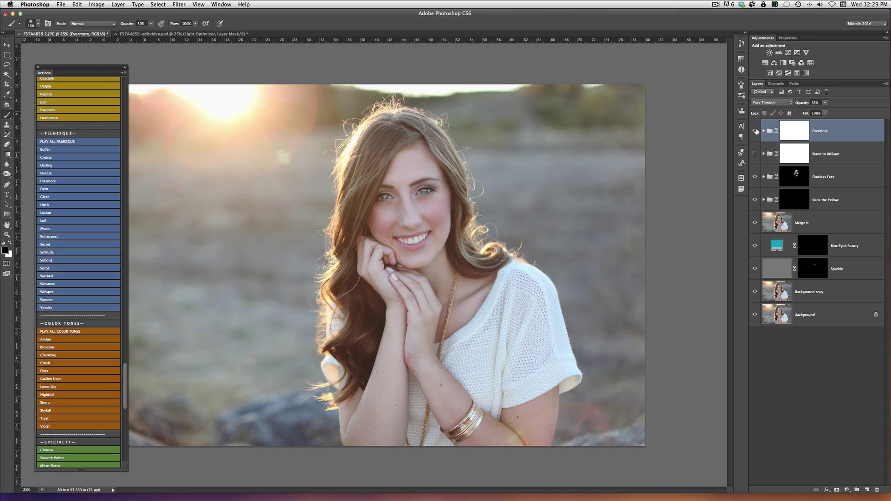
pyautogui.click(755, 132)
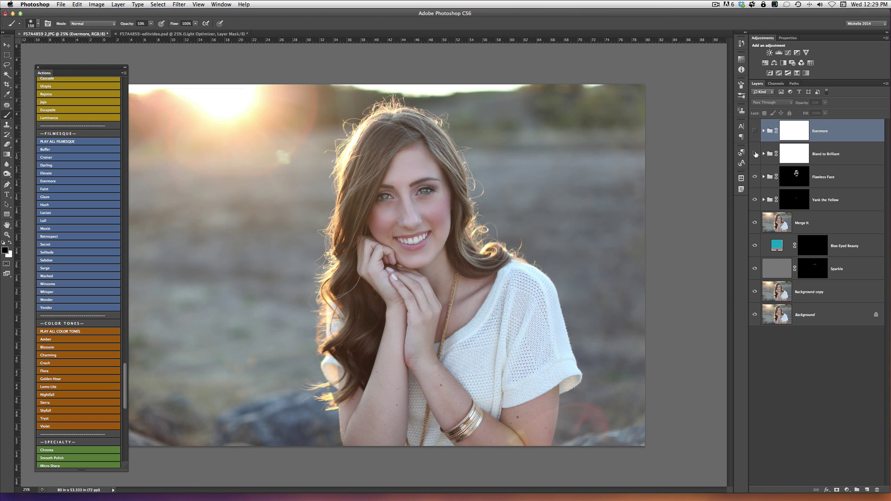
pyautogui.click(754, 154)
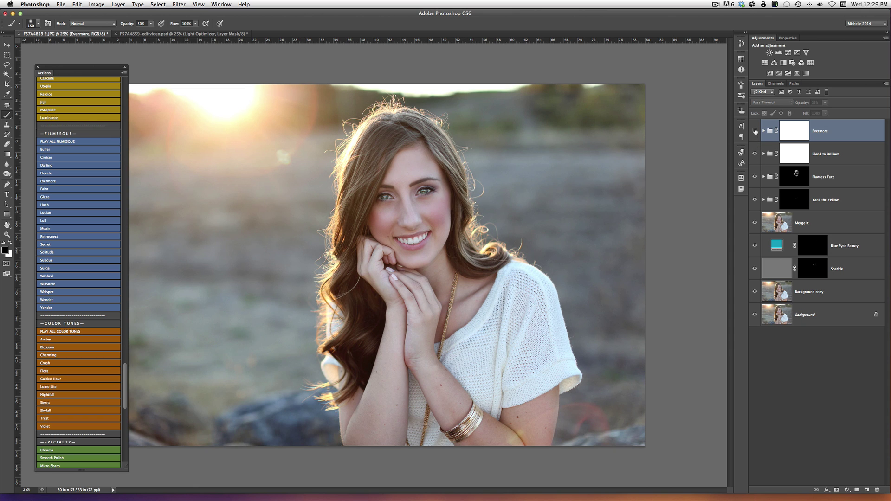
pyautogui.click(755, 132)
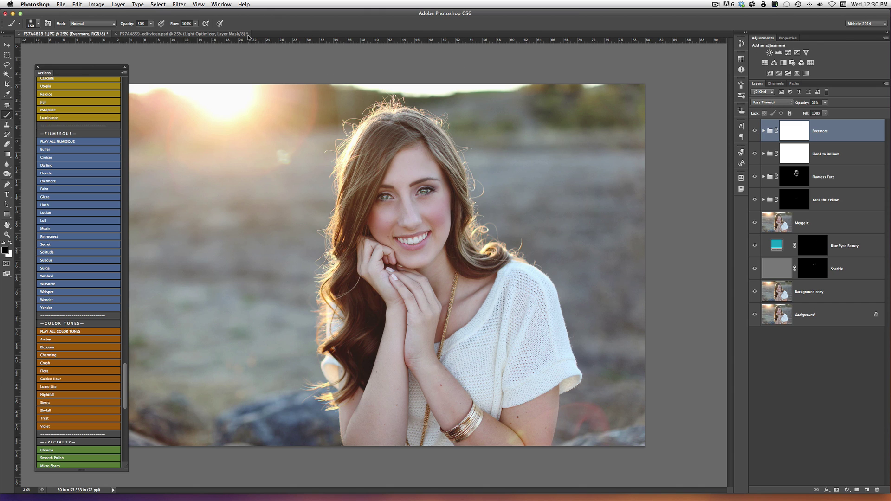
# - Find the Light Leaks set among the actions and run the Aurora light leak on the portrait
pyautogui.scroll(-15, 68, 297)
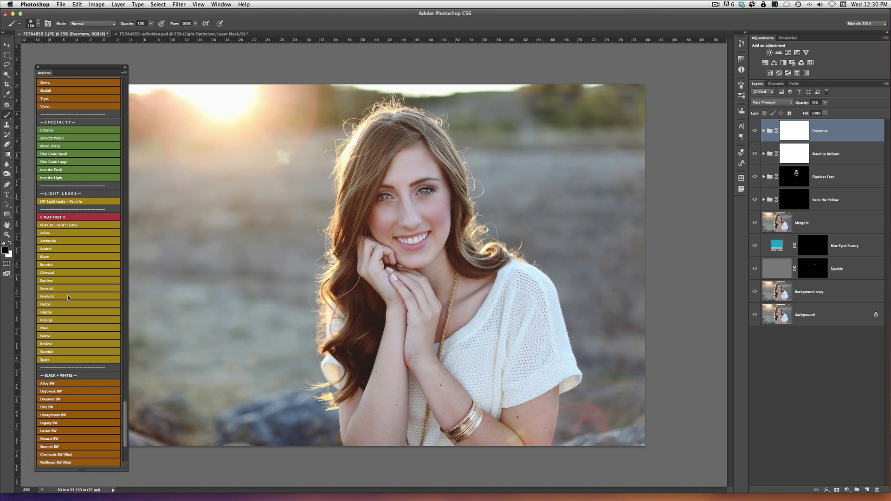
pyautogui.scroll(1, 68, 297)
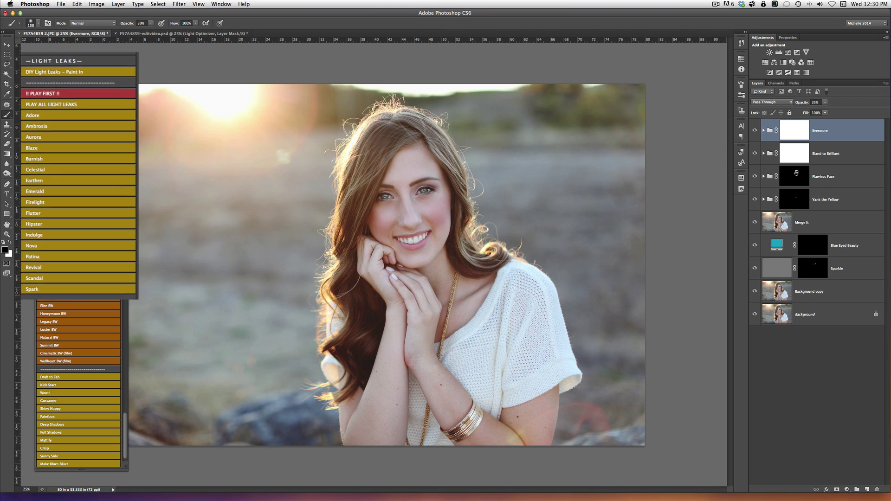
pyautogui.scroll(2, 78, 417)
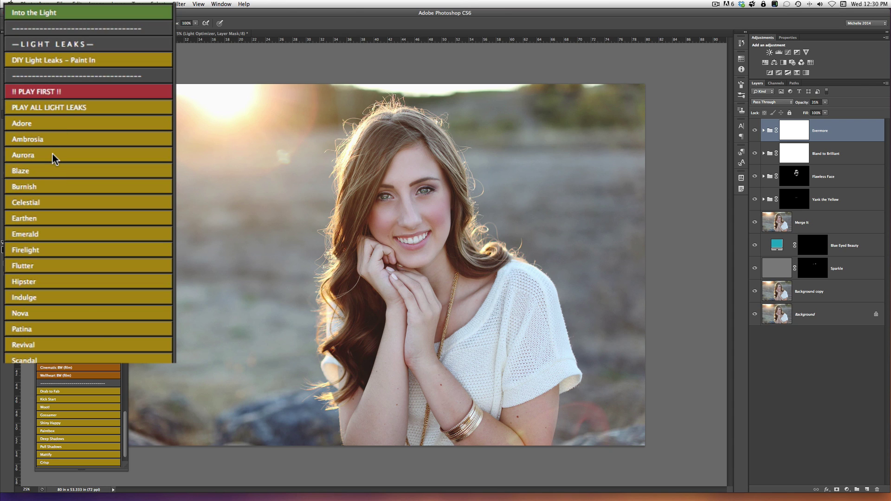
pyautogui.click(19, 155)
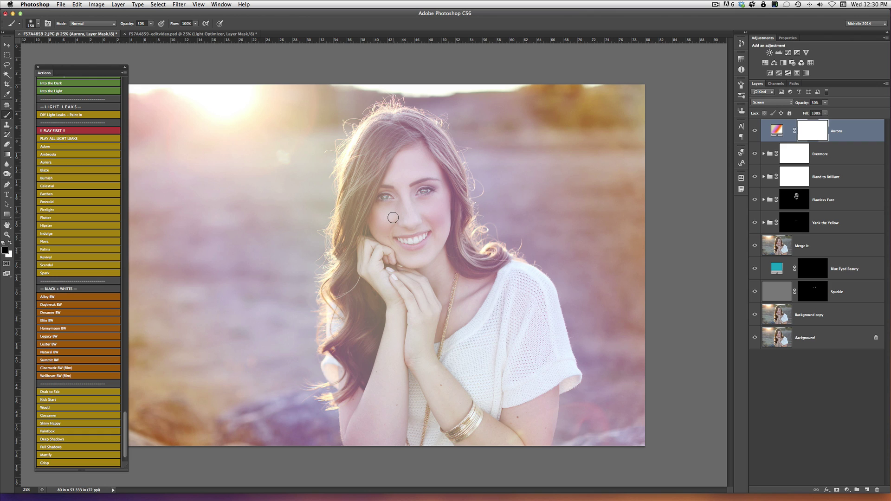
# - Change the Aurora layer's blend mode to Soft Light and compare the portrait with the layer hidden and shown
pyautogui.click(761, 102)
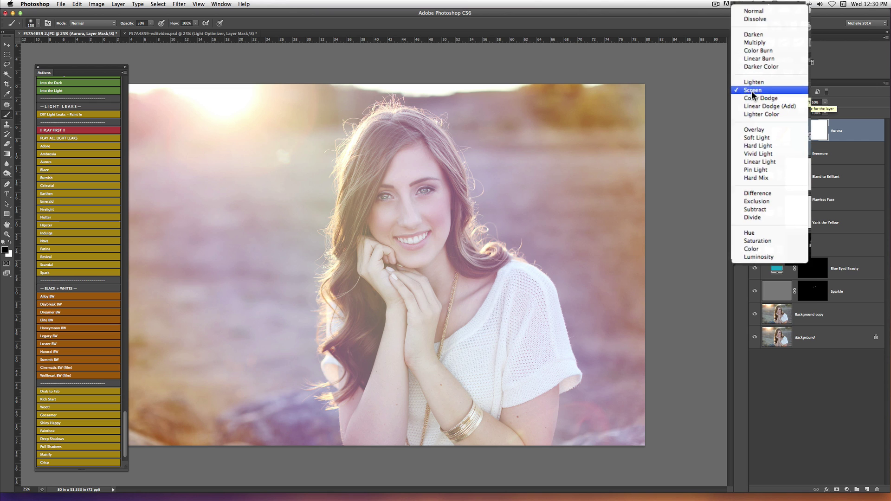
pyautogui.click(755, 138)
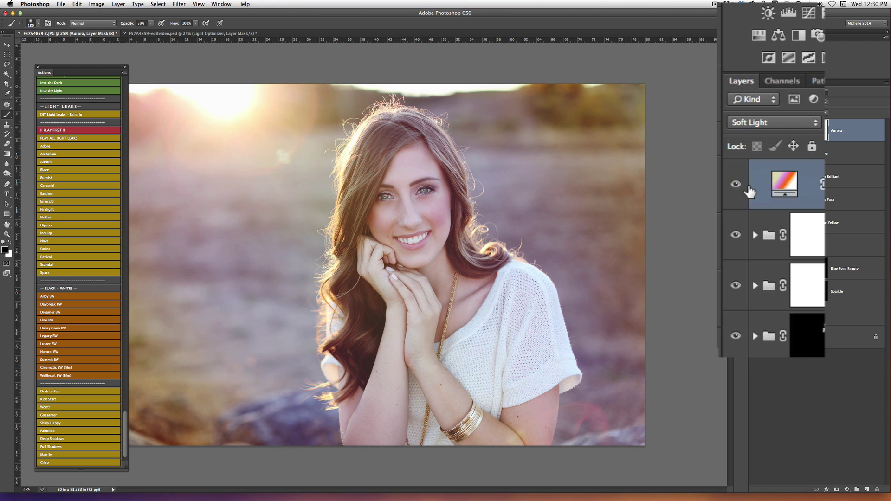
pyautogui.click(754, 130)
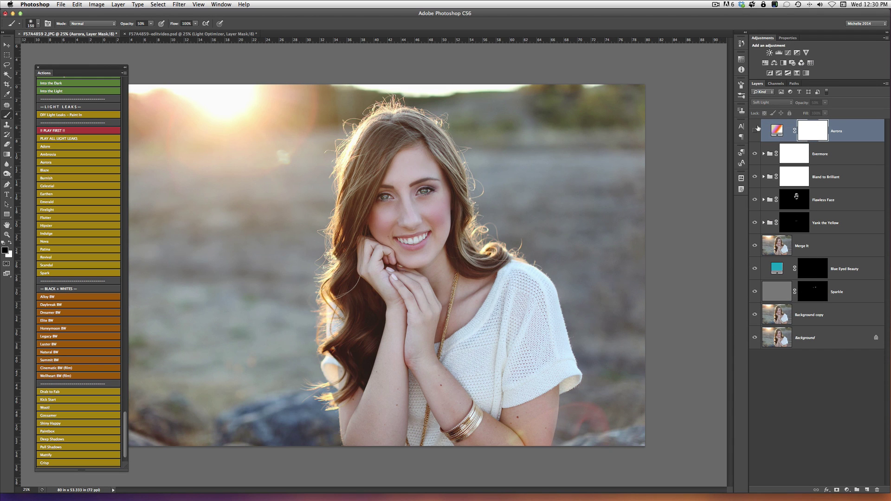
pyautogui.click(755, 130)
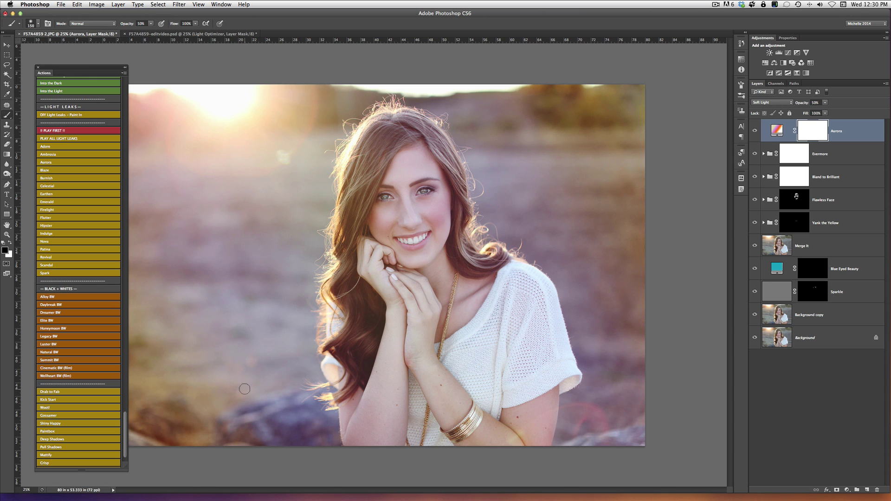
# - Change the Aurora layer's blend mode to Overlay and reduce its opacity to 15%
pyautogui.press('v')
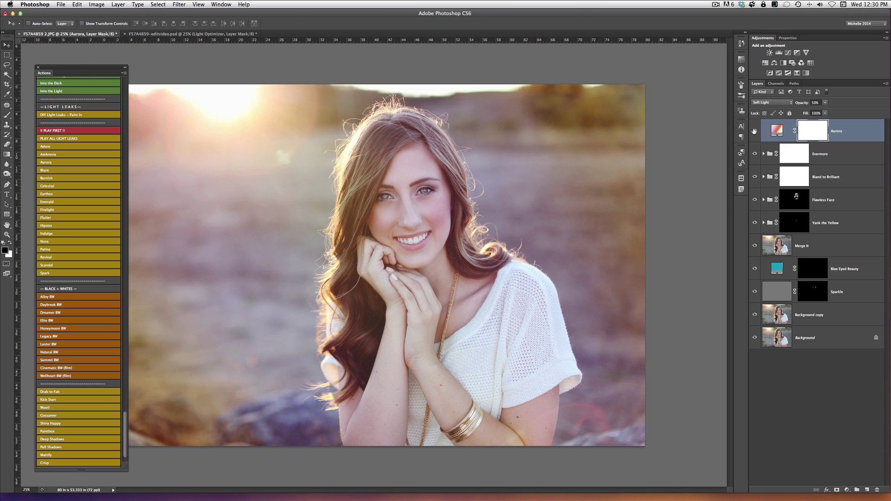
pyautogui.click(771, 102)
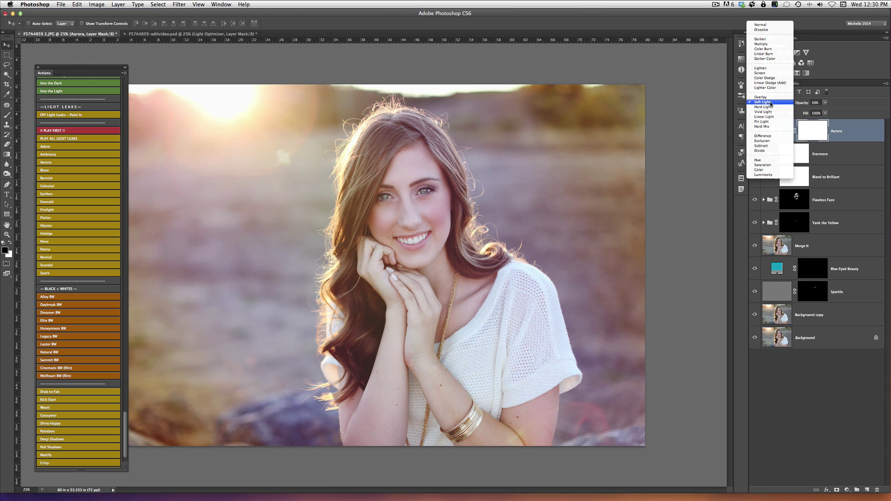
pyautogui.click(770, 97)
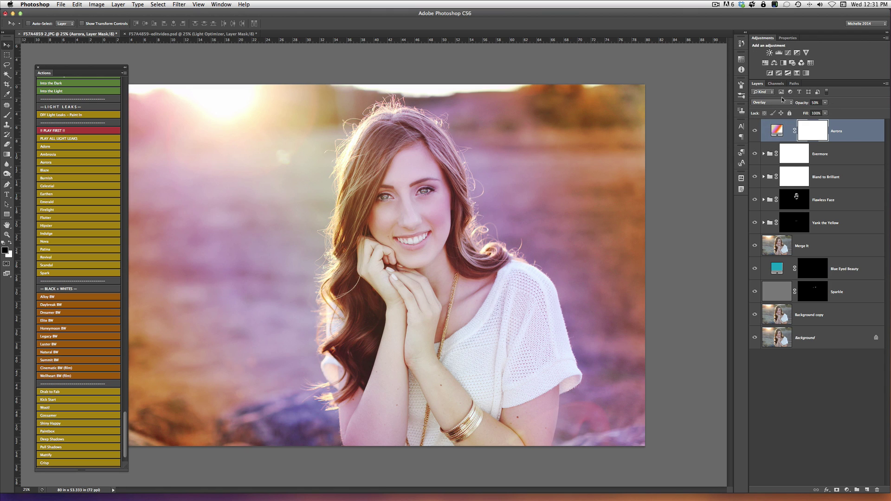
pyautogui.click(826, 103)
pyautogui.moveTo(828, 111); pyautogui.dragTo(813, 112)
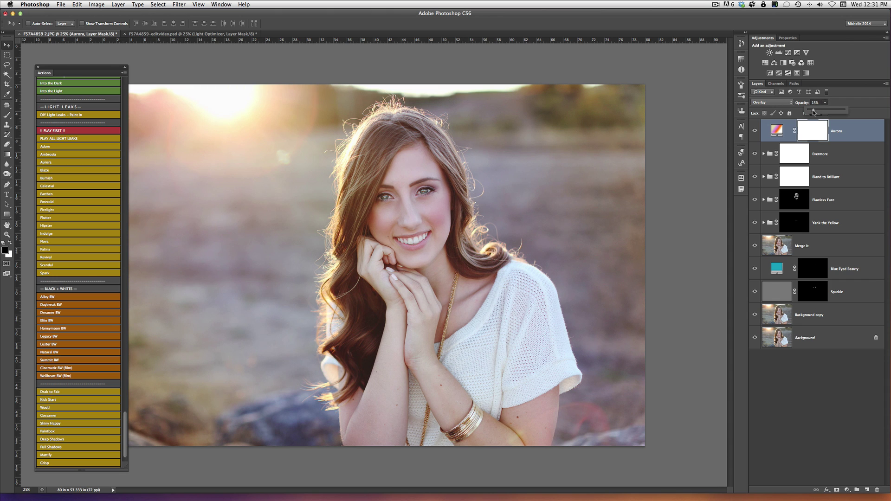
# - Compare the portrait with the Aurora light leak layer hidden and shown
pyautogui.click(754, 132)
pyautogui.click(754, 132)
pyautogui.click(754, 131)
pyautogui.click(754, 132)
# - Paint with a large black brush at 50% opacity on the Aurora mask to remove the light leak from her face, hair and hands
pyautogui.press('b')
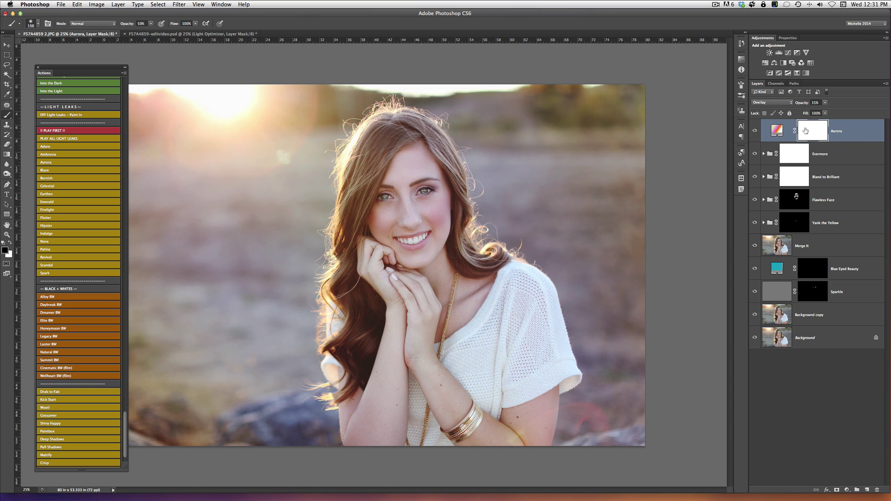
pyautogui.press(']')
pyautogui.press(']')
pyautogui.press(']')
pyautogui.press(']')
pyautogui.press(']')
pyautogui.press(']')
pyautogui.press(']')
pyautogui.press(']')
pyautogui.press(']')
pyautogui.press(']')
pyautogui.moveTo(408, 180)
pyautogui.mouseDown()
pyautogui.moveTo(403, 274)
pyautogui.moveTo(427, 186)
pyautogui.moveTo(366, 192)
pyautogui.moveTo(385, 195)
pyautogui.moveTo(362, 204)
pyautogui.moveTo(362, 218)
pyautogui.moveTo(397, 132)
pyautogui.moveTo(394, 191)
pyautogui.moveTo(413, 285)
pyautogui.moveTo(378, 331)
pyautogui.moveTo(364, 276)
pyautogui.mouseUp()
pyautogui.press('[')
pyautogui.press('[')
pyautogui.press('[')
pyautogui.press('[')
pyautogui.press('[')
pyautogui.press('[')
pyautogui.press('[')
pyautogui.press('[')
pyautogui.press(']')
pyautogui.press(']')
pyautogui.press(']')
pyautogui.press(']')
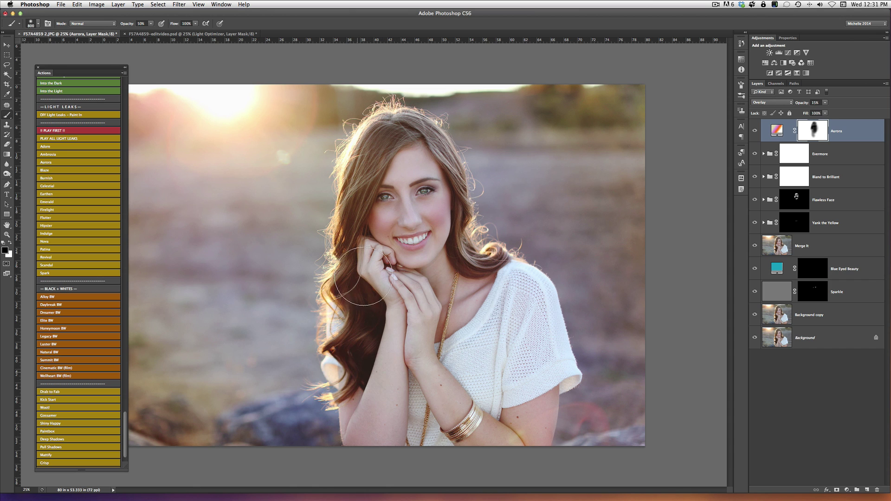
pyautogui.press('x')
pyautogui.press('x')
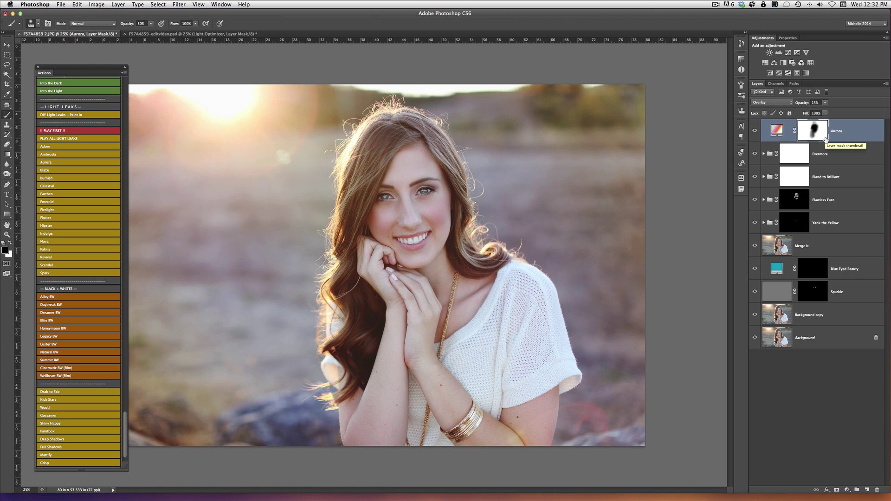
# - Search the actions for "smoo" and run Smooth Polish on the portrait, continuing through its messages
pyautogui.press('super+slash')
pyautogui.write('smoth')
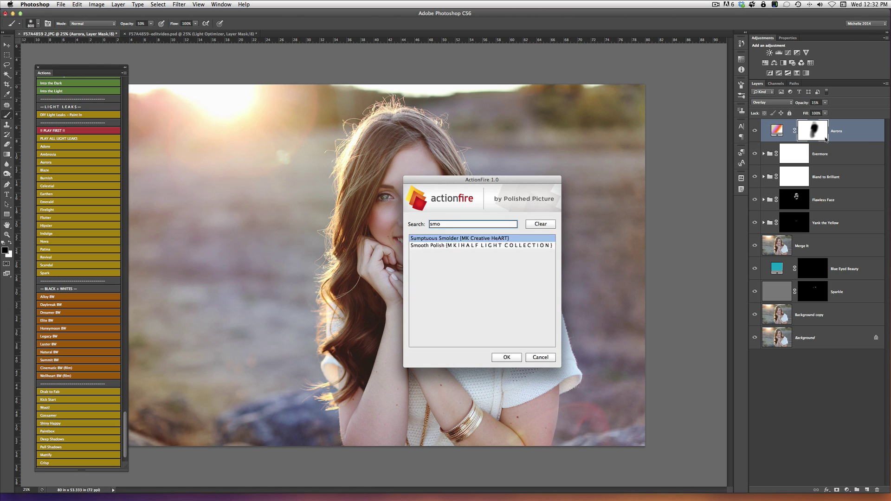
pyautogui.press('BackSpace')
pyautogui.press('BackSpace')
pyautogui.write('o')
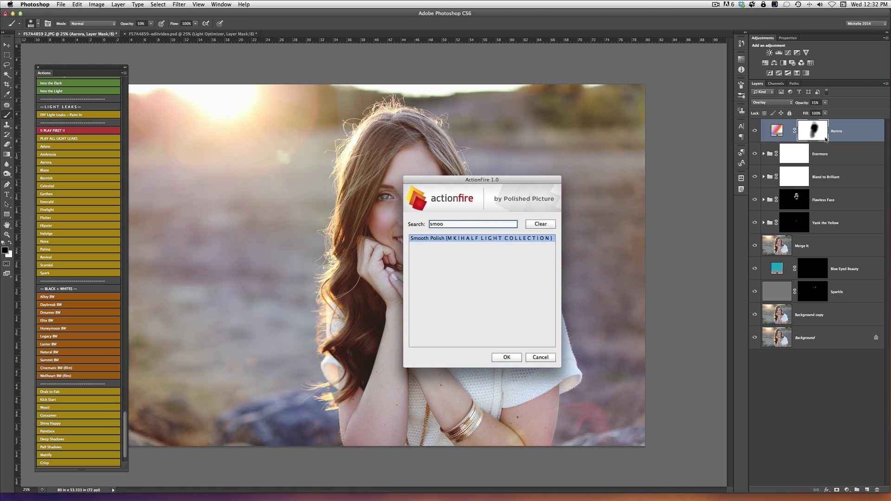
pyautogui.press('Return')
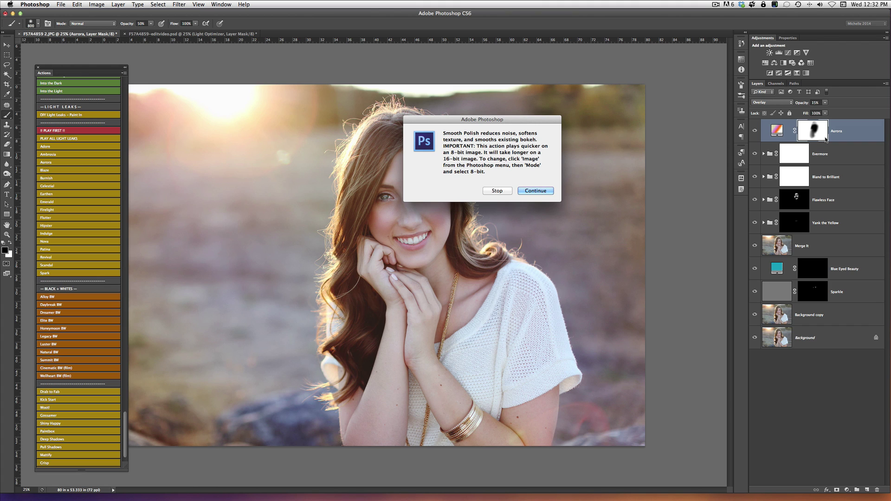
pyautogui.press('Return')
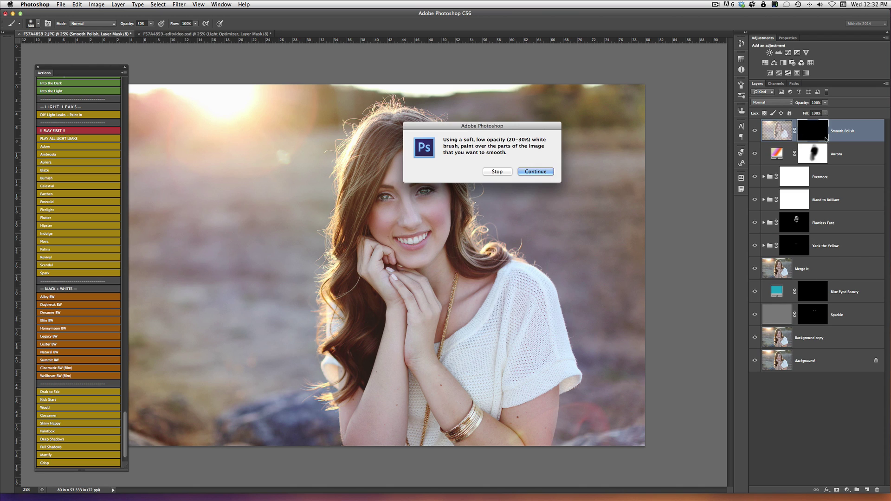
pyautogui.press('Return')
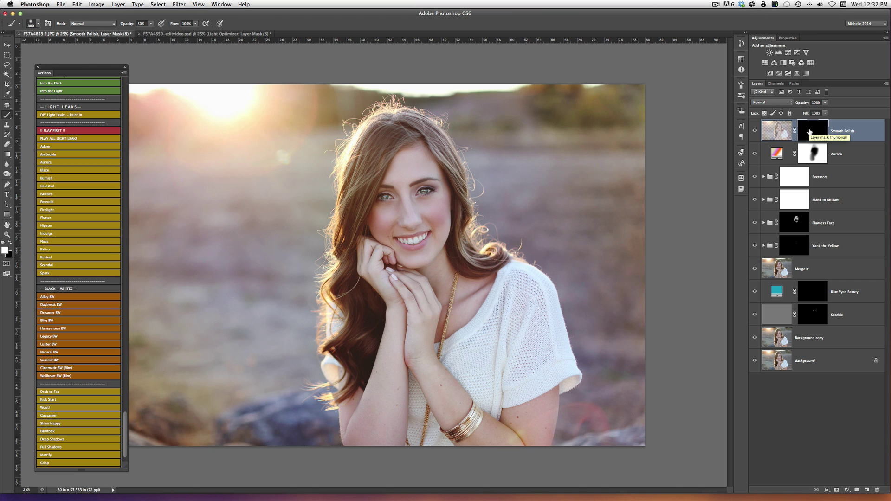
# - Preview the smoothing over the whole image by inverting the Smooth Polish mask to white and back to black
pyautogui.hotkey('ctrl', 'i')
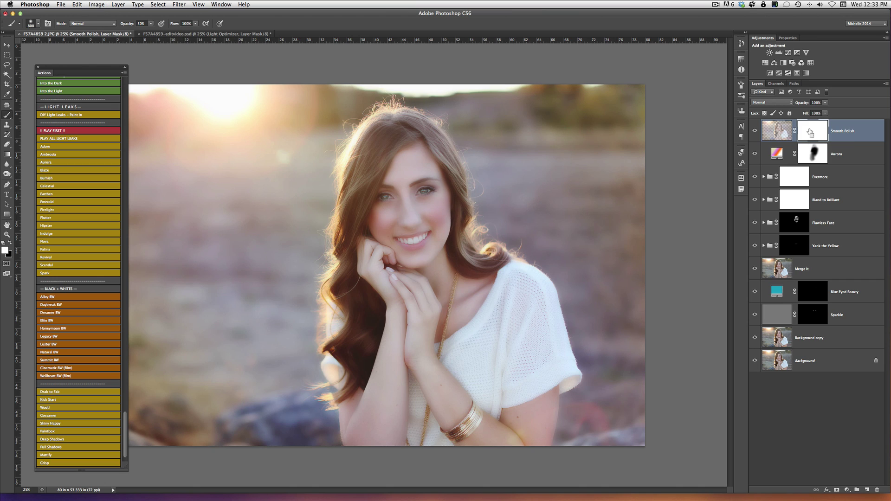
pyautogui.hotkey('ctrl', 'i')
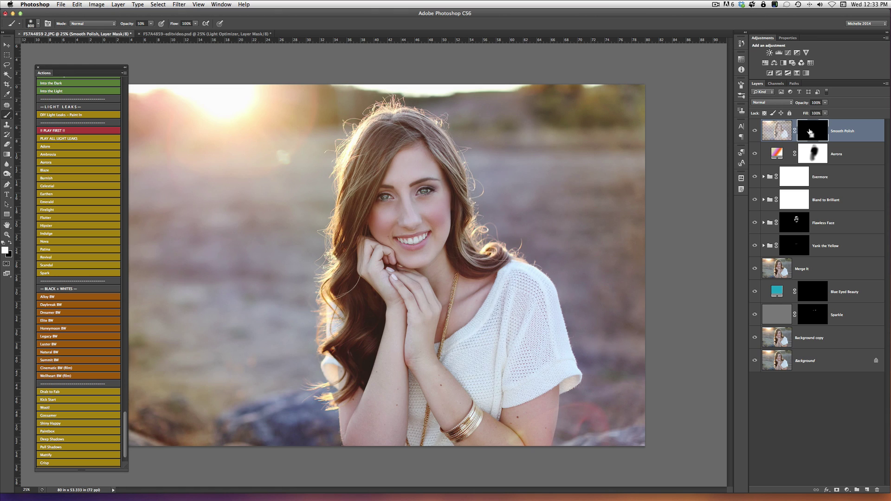
pyautogui.hotkey('ctrl', 'i')
pyautogui.hotkey('ctrl', 'i')
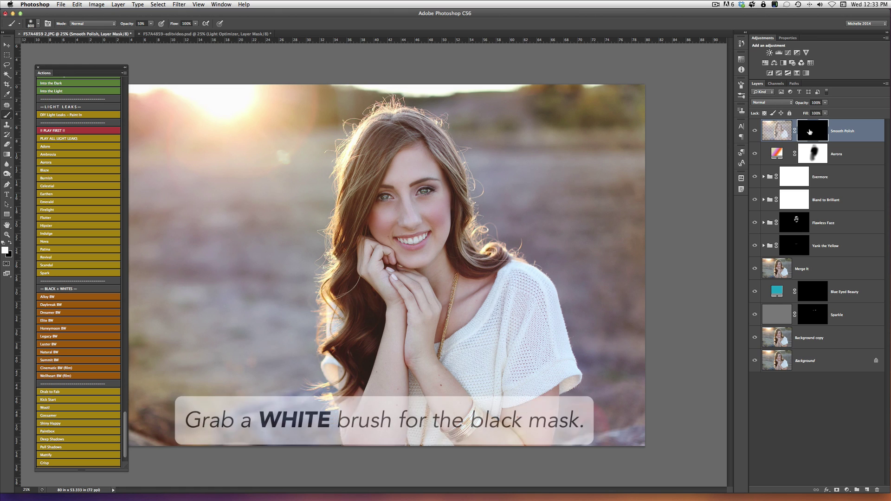
# - Paint with a 1900 px white brush at 60% opacity on the Smooth Polish mask to smooth the background on her left-hand image side
pyautogui.press(']')
pyautogui.press(']')
pyautogui.press('6')
pyautogui.press(']')
pyautogui.press(']')
pyautogui.press(']')
pyautogui.press(']')
pyautogui.press(']')
pyautogui.press(']')
pyautogui.press(']')
pyautogui.press(']')
pyautogui.press(']')
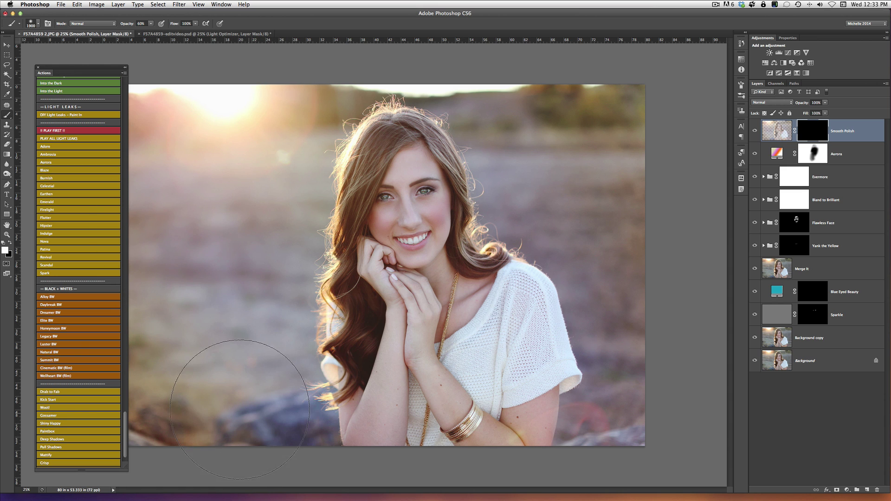
pyautogui.moveTo(169, 278); pyautogui.dragTo(209, 139)
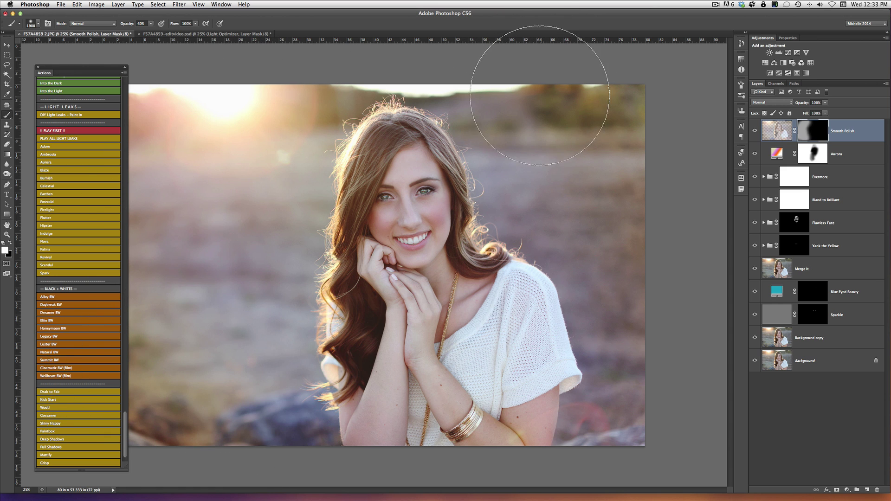
# - Paint lighter smoothing into the Smooth Polish mask over the right side and lower background with the brush at 20% opacity
pyautogui.press('2')
pyautogui.moveTo(659, 384)
pyautogui.mouseDown()
pyautogui.moveTo(656, 319)
pyautogui.moveTo(597, 258)
pyautogui.mouseUp()
pyautogui.moveTo(243, 368)
pyautogui.mouseDown()
pyautogui.moveTo(187, 375)
pyautogui.moveTo(199, 368)
pyautogui.mouseUp()
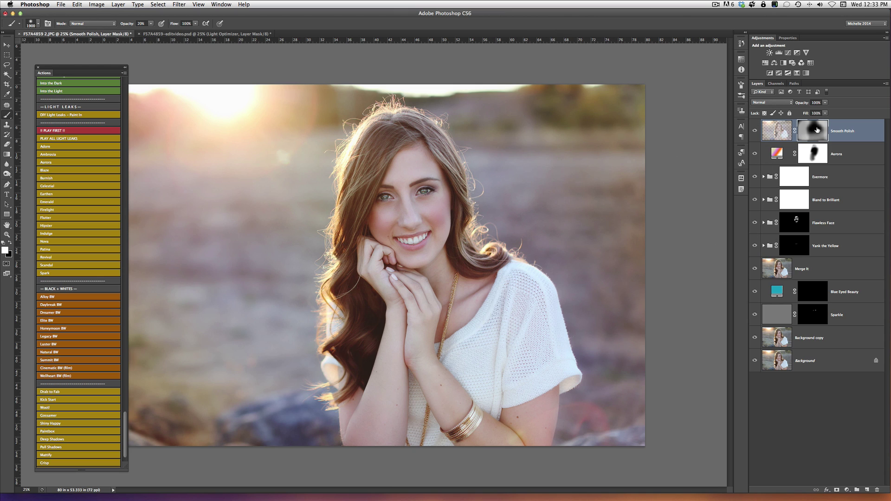
# - Compare the portrait with the Smooth Polish layer hidden and shown
pyautogui.click(754, 132)
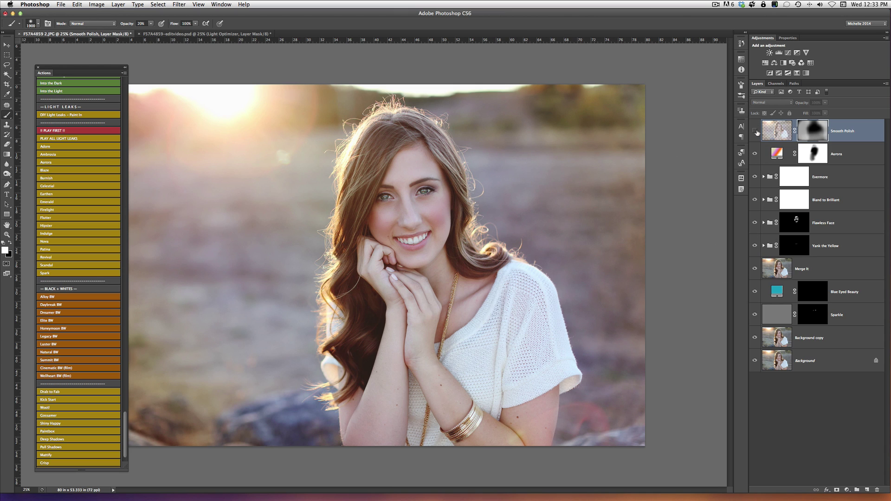
pyautogui.click(755, 131)
pyautogui.click(755, 132)
pyautogui.click(754, 131)
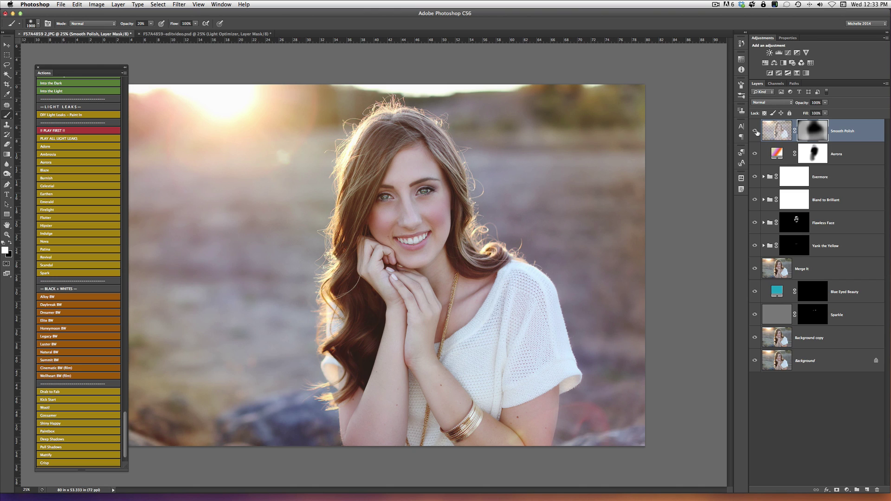
pyautogui.click(756, 132)
pyautogui.click(755, 132)
# - Add a Hue/Saturation adjustment layer and target the Reds by sampling the reddish skin of her cheek with the on-image adjustment tool
pyautogui.press('v')
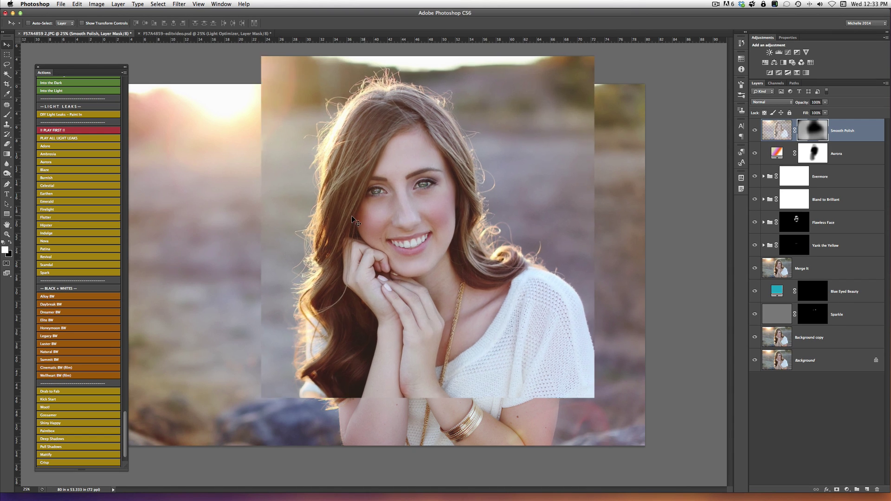
pyautogui.press('super+equal')
pyautogui.press('super+equal')
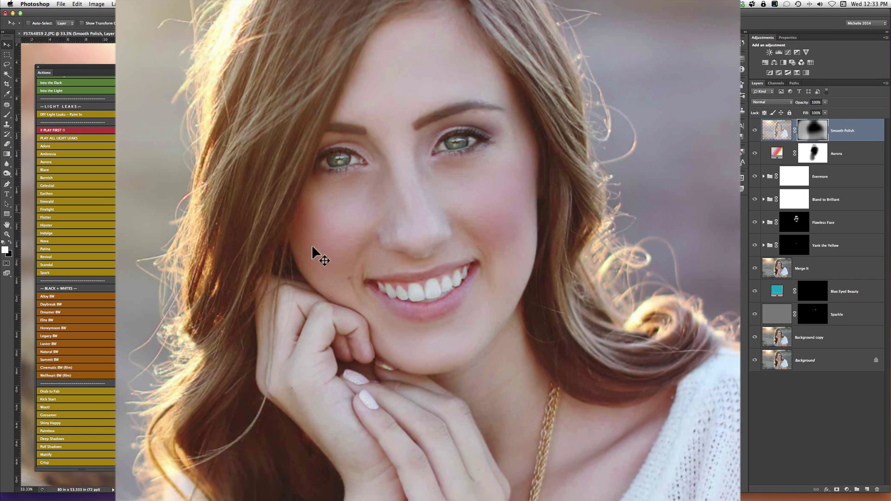
pyautogui.moveTo(302, 129); pyautogui.dragTo(343, 225)
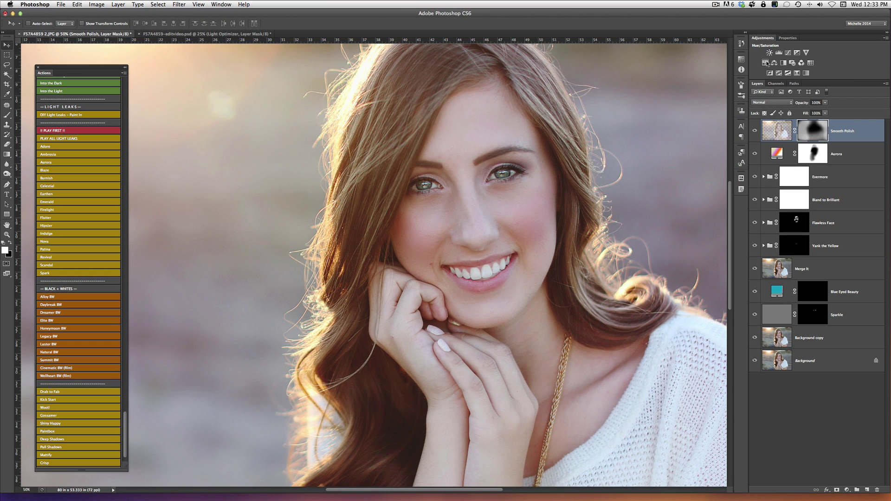
pyautogui.click(766, 63)
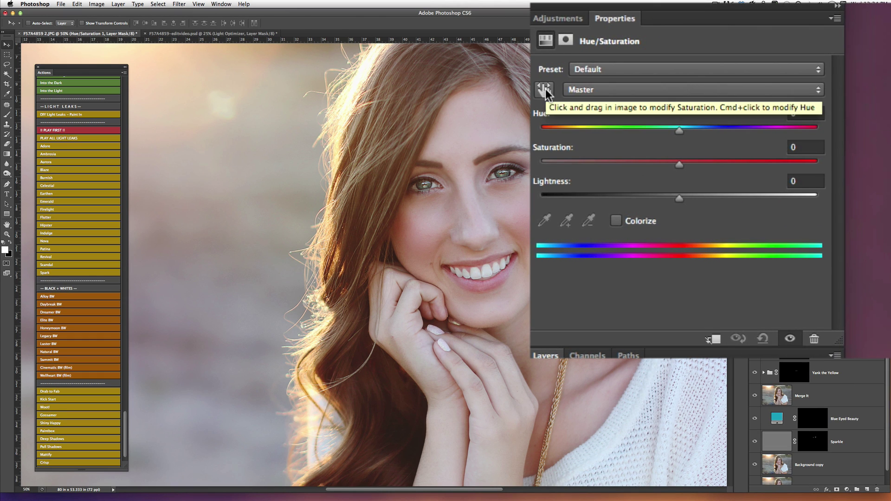
pyautogui.click(544, 90)
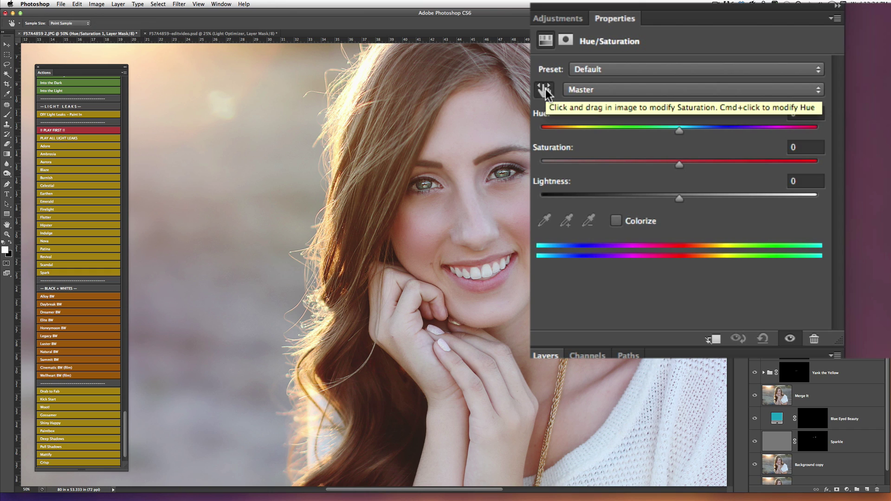
pyautogui.click(403, 224)
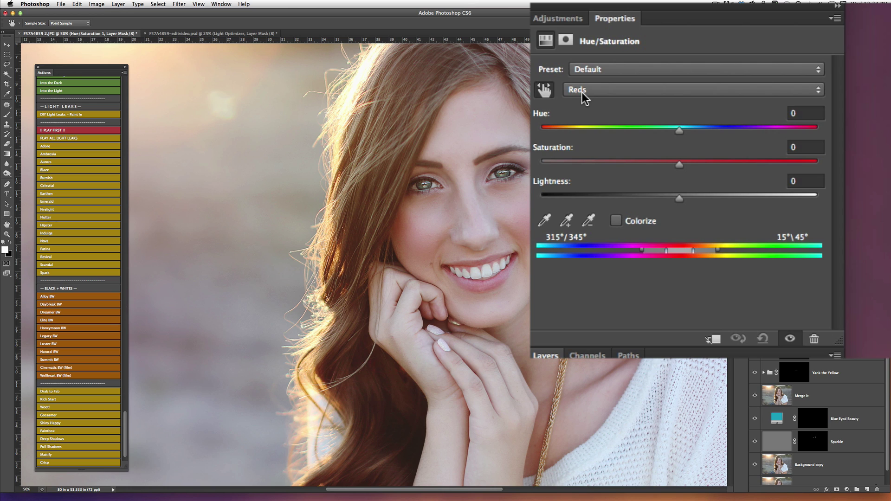
# - Set the Reds to Hue +2 and Saturation -7, and raise Lightness to +21 before easing it back slightly
pyautogui.moveTo(683, 197); pyautogui.dragTo(707, 194)
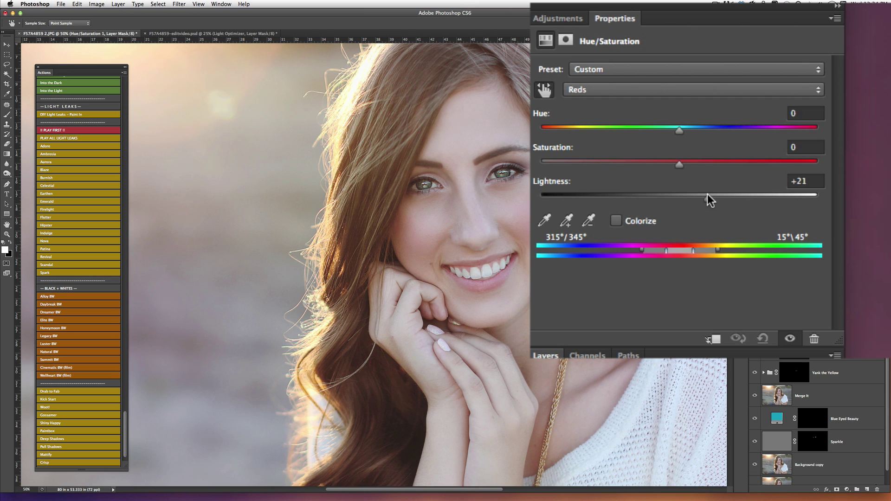
pyautogui.moveTo(679, 164); pyautogui.dragTo(668, 161)
pyautogui.moveTo(680, 129); pyautogui.dragTo(681, 131)
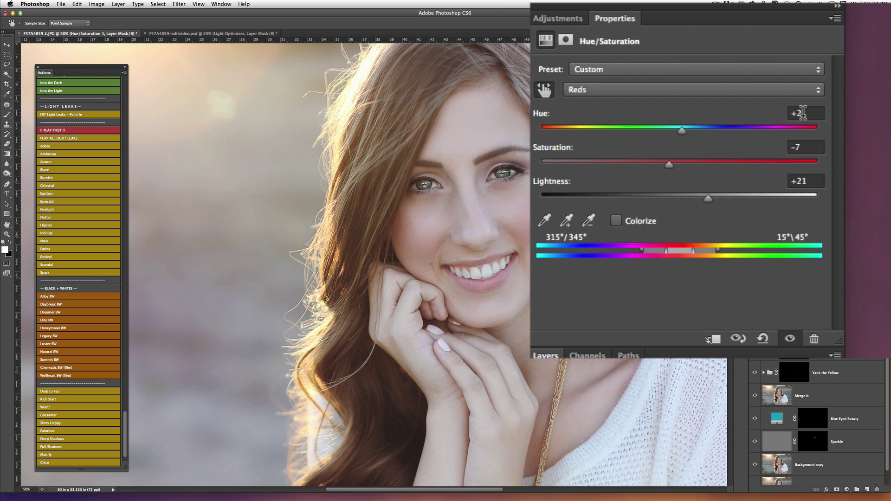
pyautogui.moveTo(709, 199); pyautogui.dragTo(703, 199)
# - Invert the Hue/Saturation mask to black and paint white at 30% brush opacity over the reddish skin on her cheek, forehead and shoulder
pyautogui.press('v')
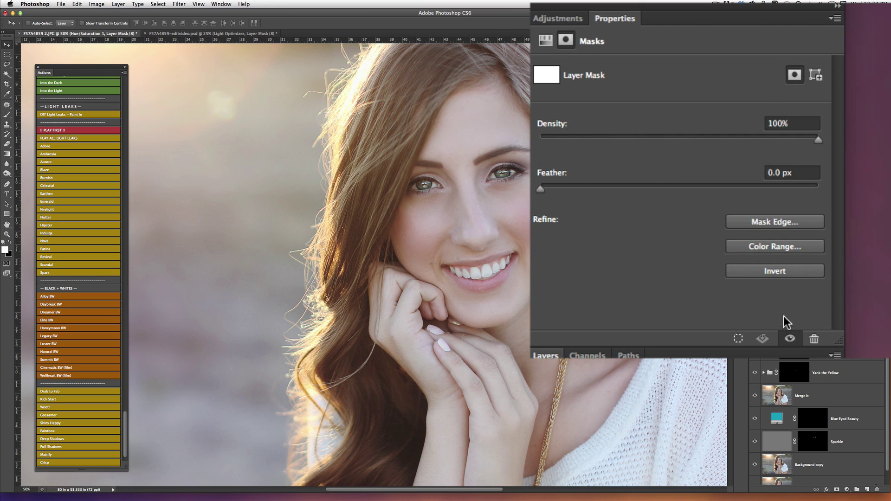
pyautogui.click(774, 272)
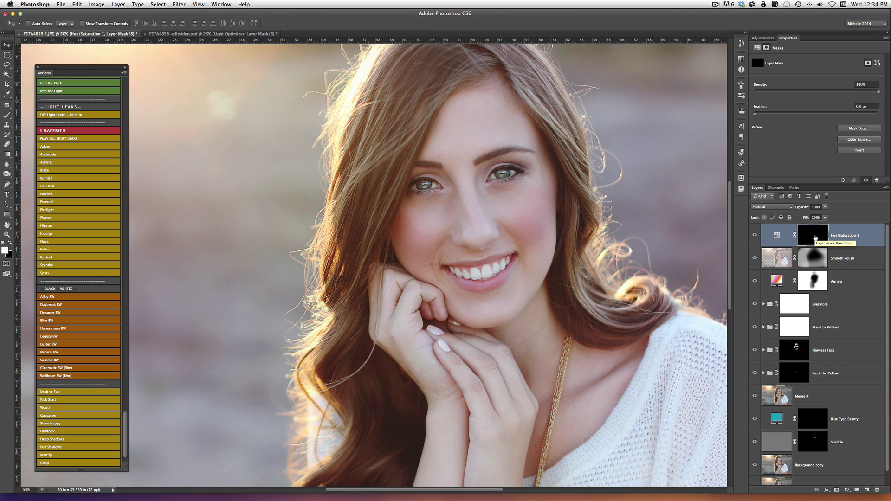
pyautogui.press('b')
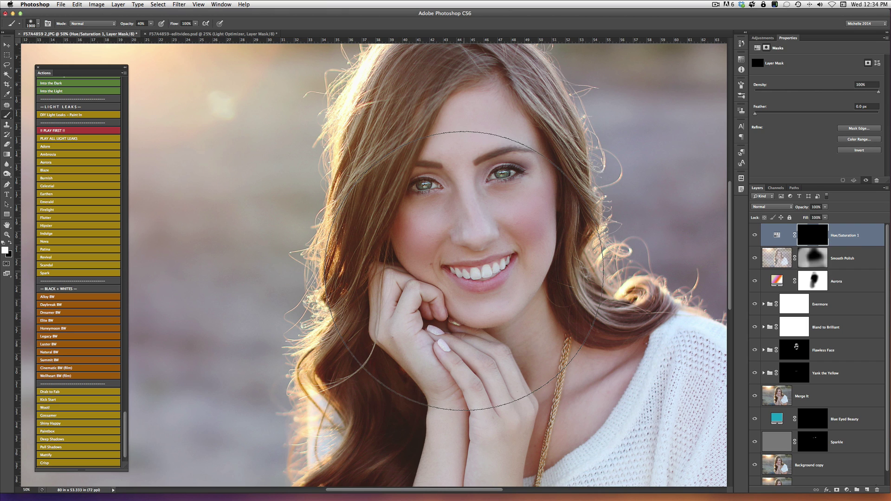
pyautogui.press('3')
pyautogui.press('[')
pyautogui.press('[')
pyautogui.press('[')
pyautogui.press('[')
pyautogui.press('[')
pyautogui.press('[')
pyautogui.press('[')
pyautogui.press('[')
pyautogui.press('[')
pyautogui.press('[')
pyautogui.press('[')
pyautogui.press('[')
pyautogui.press('[')
pyautogui.press('[')
pyautogui.press('[')
pyautogui.press('[')
pyautogui.press('[')
pyautogui.press('[')
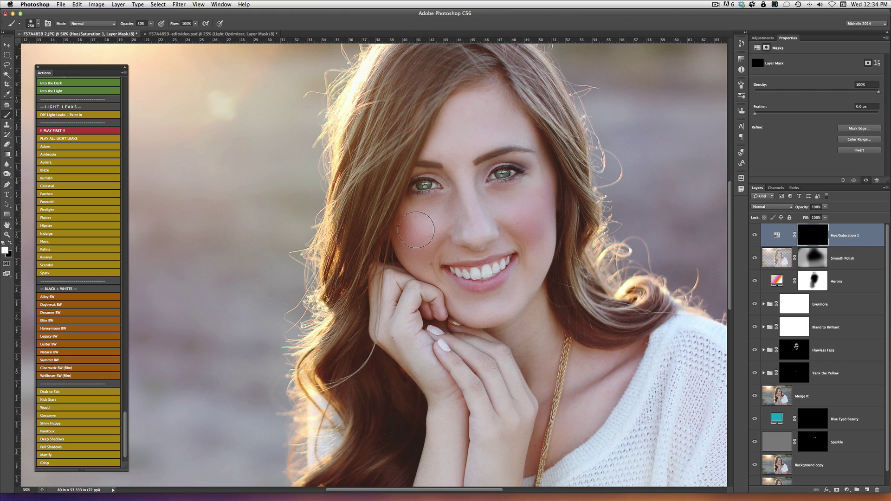
pyautogui.press('[')
pyautogui.press('[')
pyautogui.press('[')
pyautogui.moveTo(401, 226)
pyautogui.mouseDown()
pyautogui.moveTo(402, 214)
pyautogui.moveTo(394, 249)
pyautogui.moveTo(396, 239)
pyautogui.mouseUp()
pyautogui.moveTo(524, 83); pyautogui.dragTo(472, 81)
pyautogui.moveTo(568, 313)
pyautogui.mouseDown()
pyautogui.moveTo(636, 350)
pyautogui.moveTo(582, 334)
pyautogui.moveTo(618, 342)
pyautogui.moveTo(558, 316)
pyautogui.moveTo(668, 362)
pyautogui.mouseUp()
pyautogui.press(']')
pyautogui.press(']')
pyautogui.press(']')
pyautogui.press('[')
pyautogui.press('[')
pyautogui.press('[')
pyautogui.press('[')
pyautogui.press('[')
pyautogui.press('[')
pyautogui.press('[')
# - Compare the skin with the Hue/Saturation layer hidden and shown, and return to viewing the whole portrait
pyautogui.click(755, 236)
pyautogui.click(754, 236)
pyautogui.press('super+minus')
pyautogui.press('super+minus')
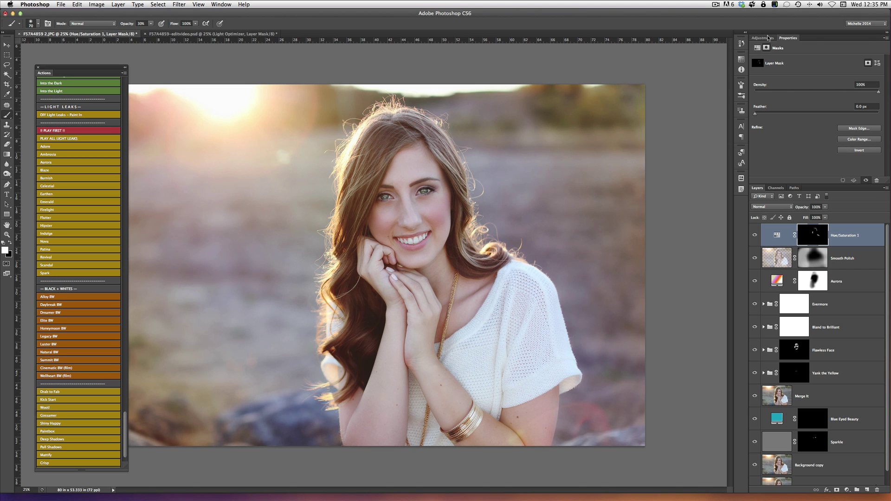
# - Search the installed actions for "light optimizer" and run the Light Optimizer action on the portrait
pyautogui.click(764, 38)
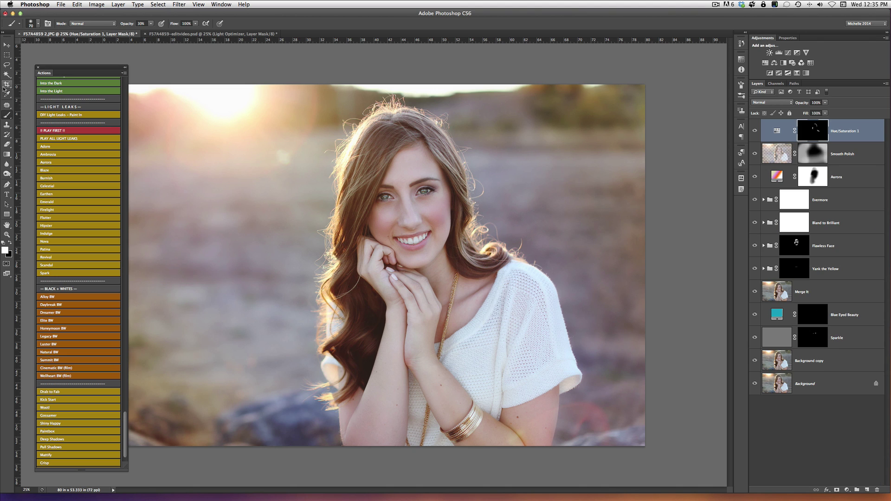
pyautogui.press('F12')
pyautogui.write('light')
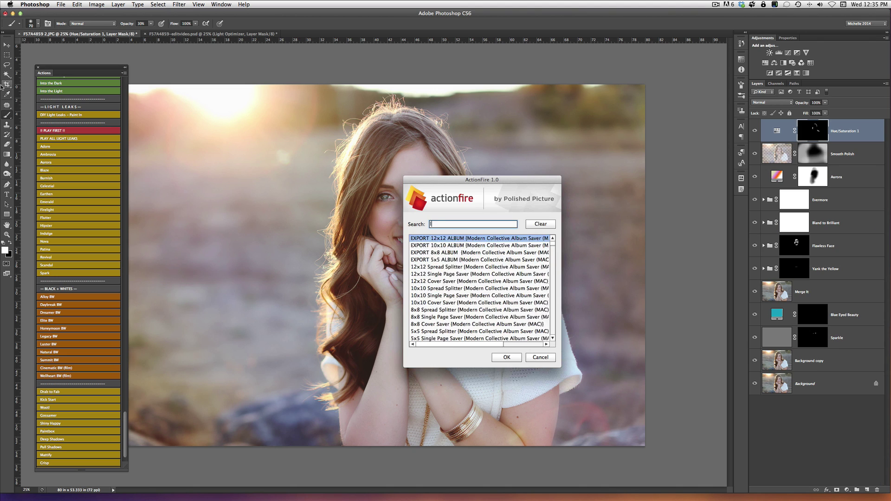
pyautogui.write(' optimizer')
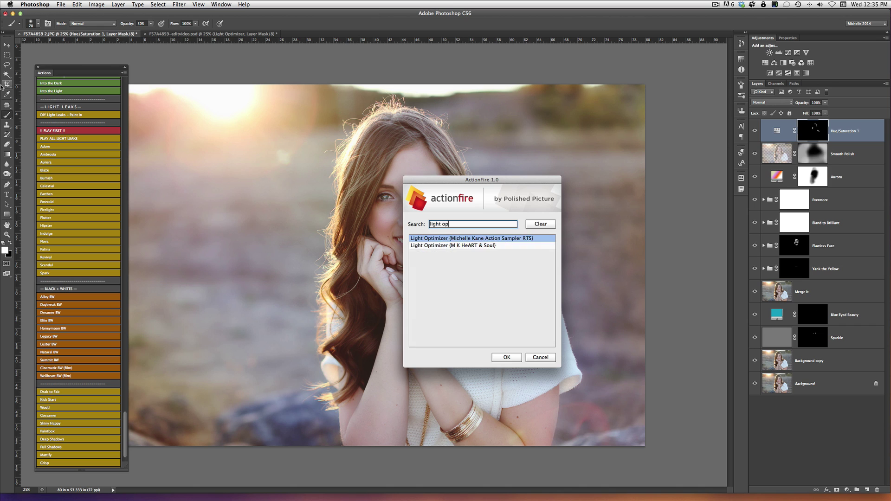
pyautogui.press('Return')
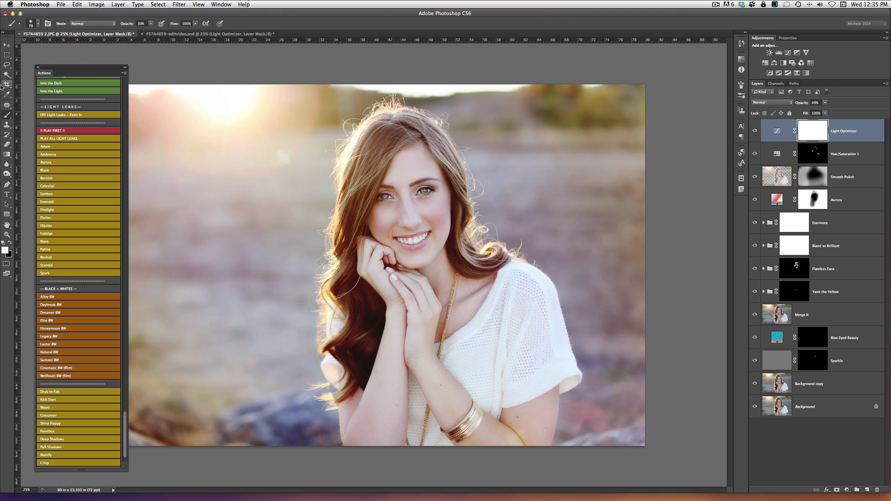
# - Invert the Light Optimizer mask to black and paint white at 20% brush opacity over her face and the hair beside it
pyautogui.press('super+i')
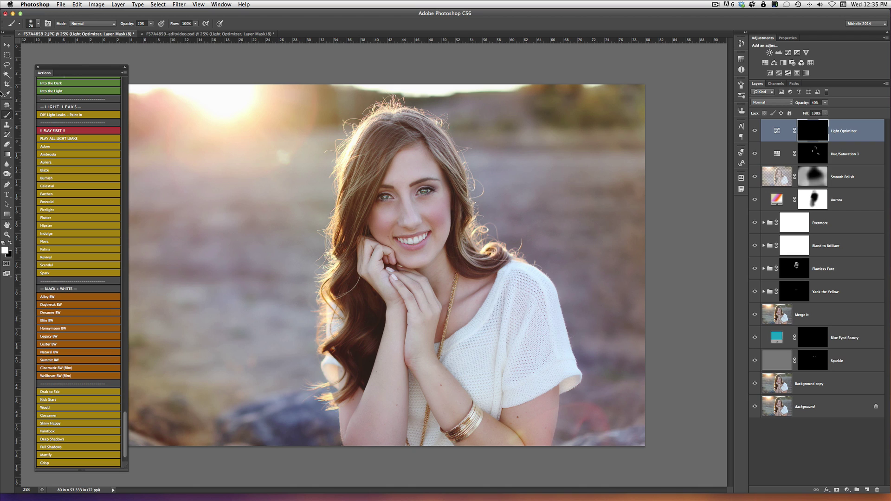
pyautogui.press(']')
pyautogui.press(']')
pyautogui.press(']')
pyautogui.press(']')
pyautogui.press(']')
pyautogui.press(']')
pyautogui.press(']')
pyautogui.press(']')
pyautogui.press(']')
pyautogui.press(']')
pyautogui.press(']')
pyautogui.press(']')
pyautogui.press(']')
pyautogui.press('[')
pyautogui.moveTo(368, 192); pyautogui.dragTo(429, 188)
pyautogui.moveTo(353, 204)
pyautogui.mouseDown()
pyautogui.moveTo(371, 197)
pyautogui.moveTo(385, 167)
pyautogui.moveTo(390, 213)
pyautogui.mouseUp()
pyautogui.press('[')
pyautogui.press('[')
pyautogui.press('[')
pyautogui.moveTo(415, 253); pyautogui.dragTo(403, 190)
pyautogui.press(']')
pyautogui.press(']')
pyautogui.press(']')
pyautogui.press(']')
pyautogui.press(']')
pyautogui.press(']')
pyautogui.press(']')
pyautogui.press(']')
pyautogui.press(']')
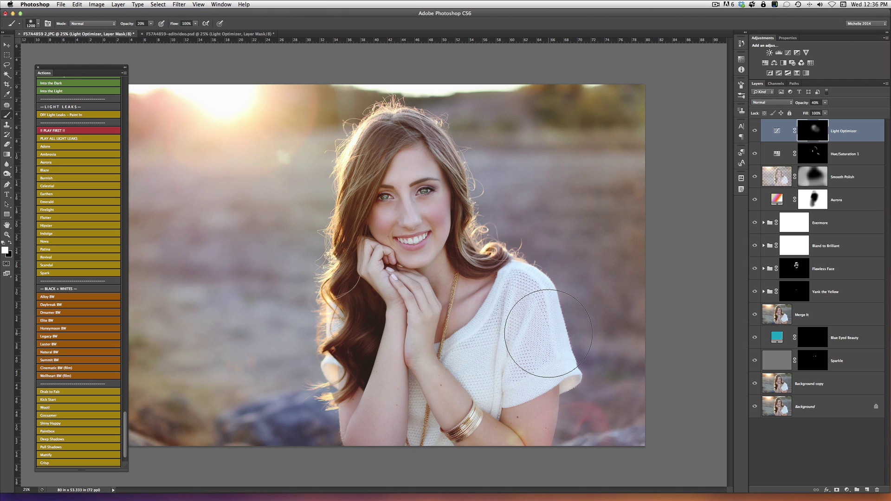
# - Compare the portrait with the Light Optimizer layer hidden and shown
pyautogui.click(755, 131)
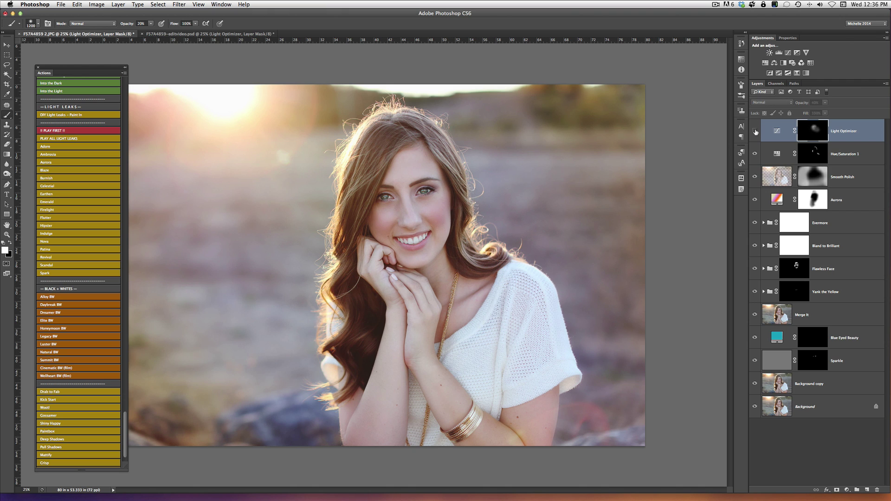
pyautogui.click(755, 131)
pyautogui.click(754, 131)
pyautogui.click(754, 131)
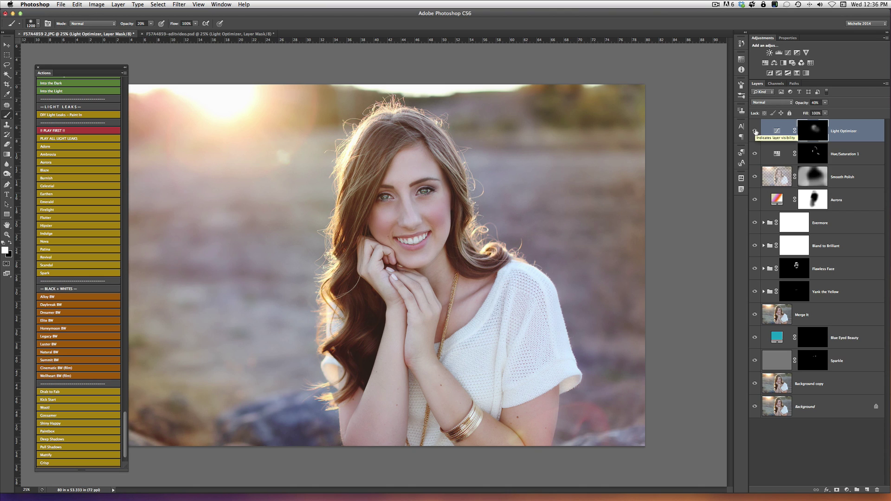
pyautogui.click(754, 132)
pyautogui.click(755, 131)
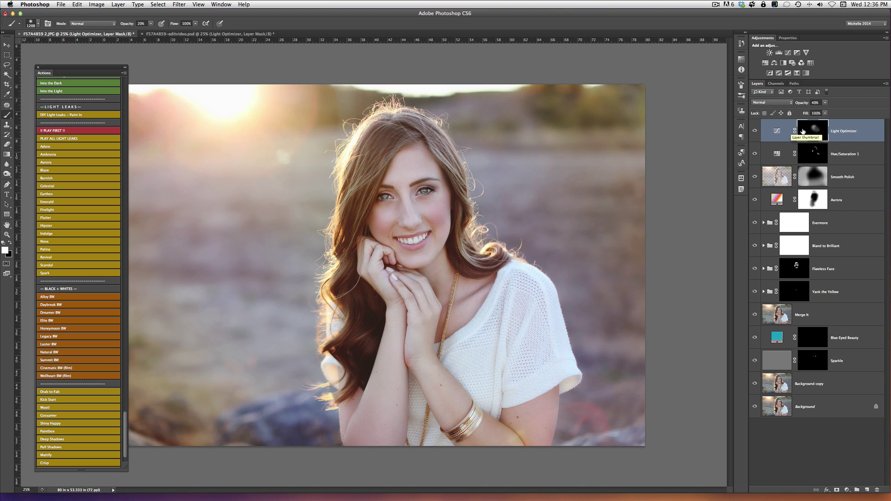
# - Paint black at 60% opacity with a 200 px brush on the Light Optimizer mask to reduce the brightening on part of her face
pyautogui.press('x')
pyautogui.press('[')
pyautogui.press('[')
pyautogui.press('[')
pyautogui.press('6')
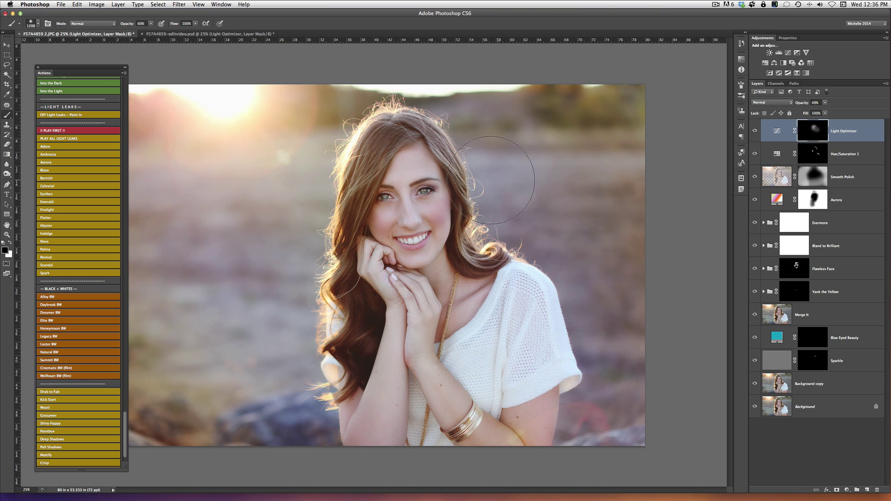
pyautogui.press('[')
pyautogui.press('[')
pyautogui.press('[')
pyautogui.press('[')
pyautogui.press('[')
pyautogui.press('[')
pyautogui.press('[')
pyautogui.press('[')
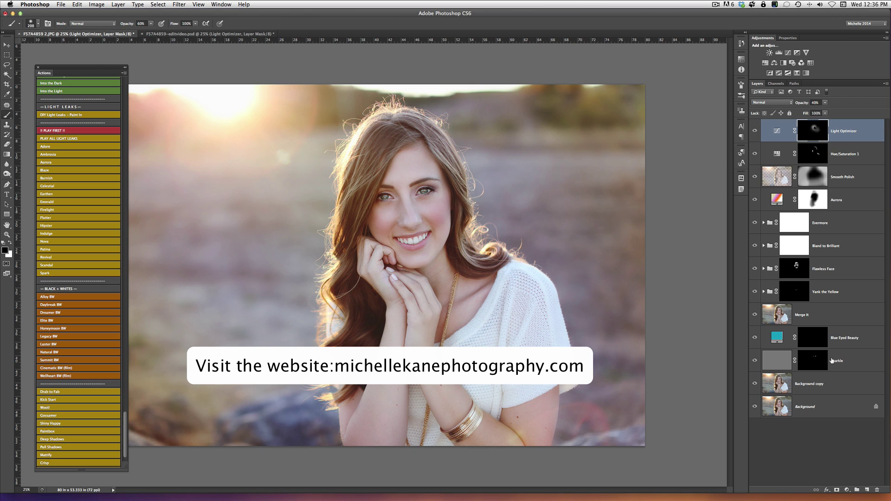
# - Compare the original Background layer alone with the fully edited portrait, and restore all layers to view
pyautogui.keyDown('alt'); pyautogui.click(754, 407); pyautogui.keyUp('alt')
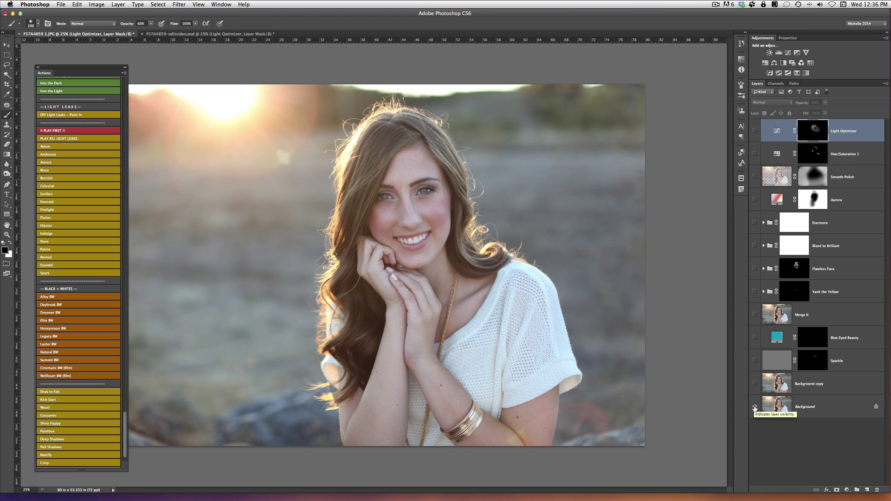
pyautogui.keyDown('alt'); pyautogui.click(754, 406); pyautogui.keyUp('alt')
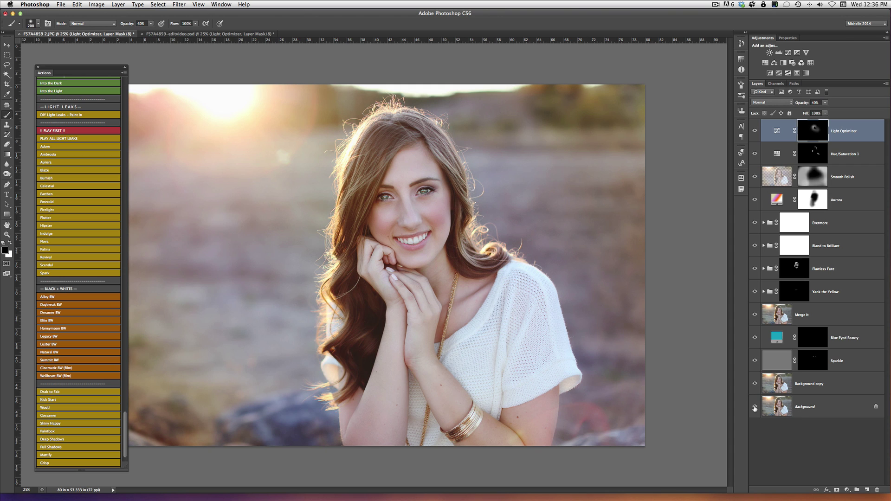